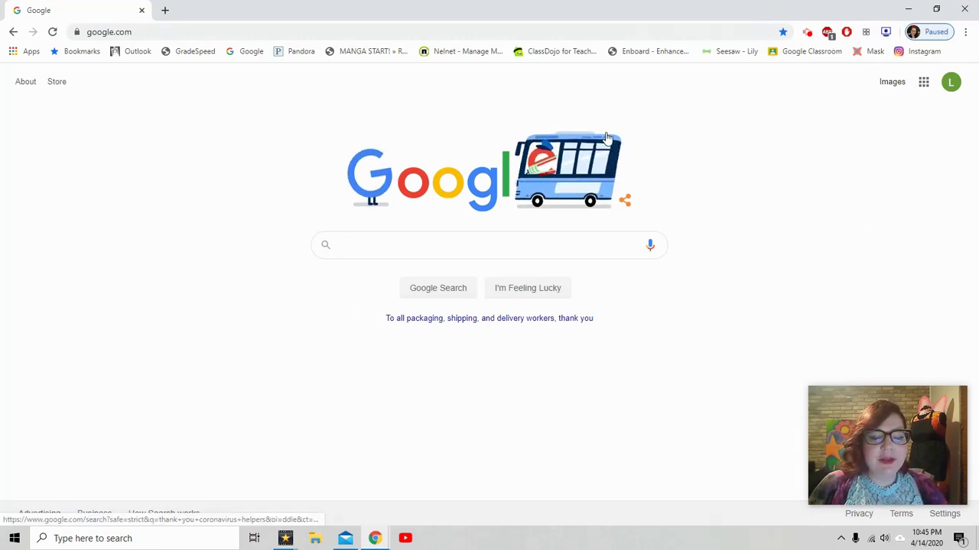
Search Google for 'google drawings' and open a new drawing from the first Google Drawings result
left_click(505, 245)
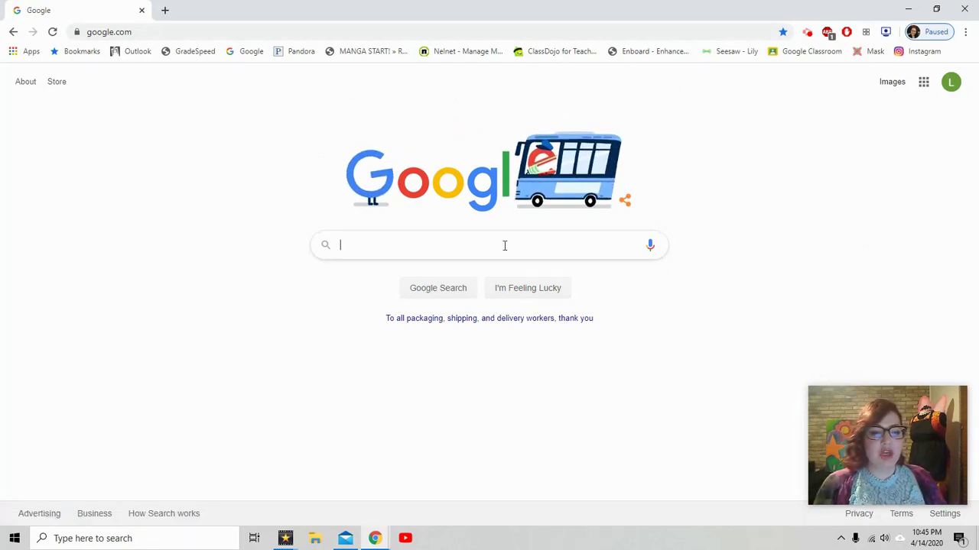
type("goo")
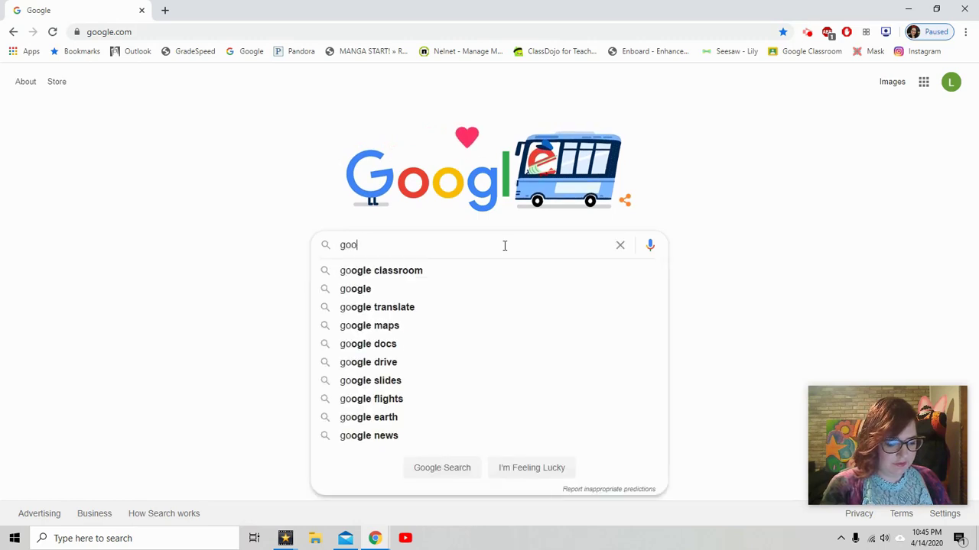
type("gle dra")
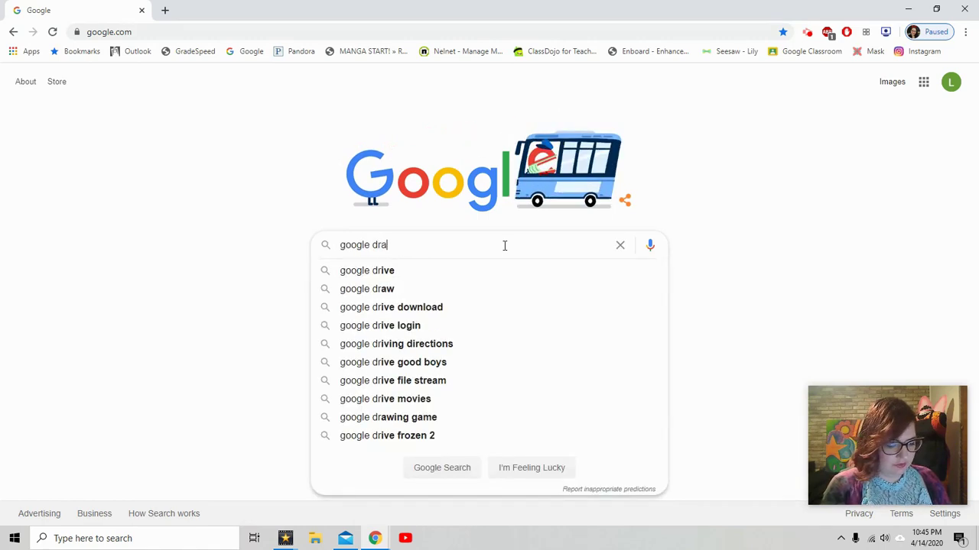
type("wings")
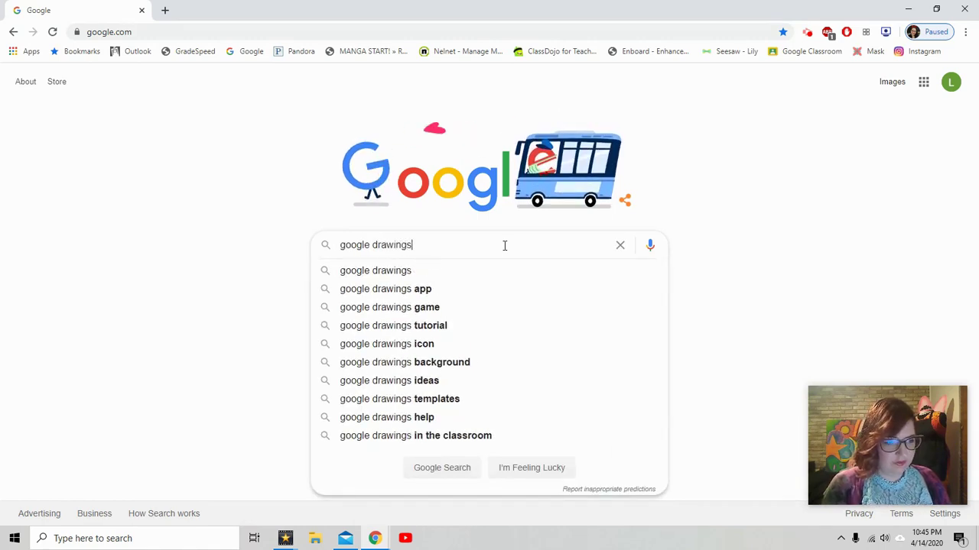
key("Return")
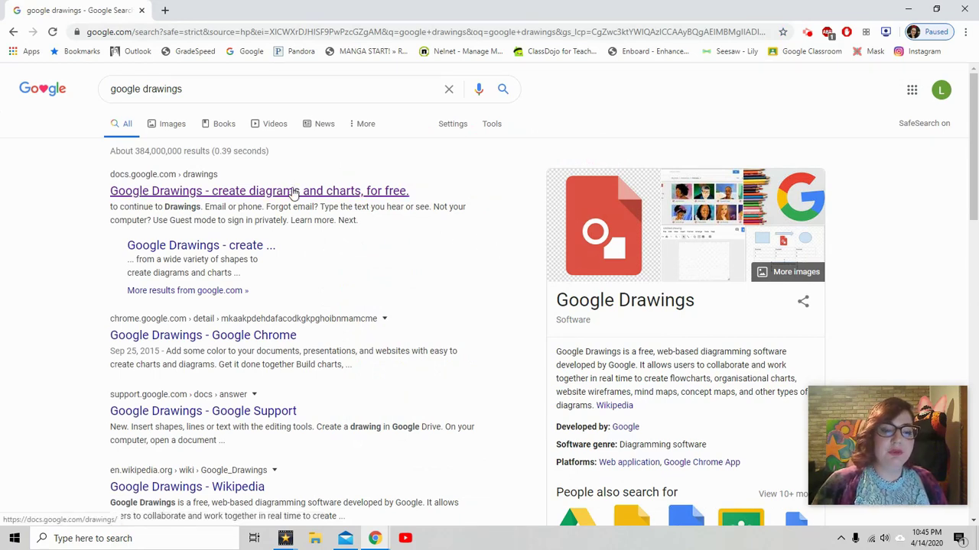
left_click(293, 191)
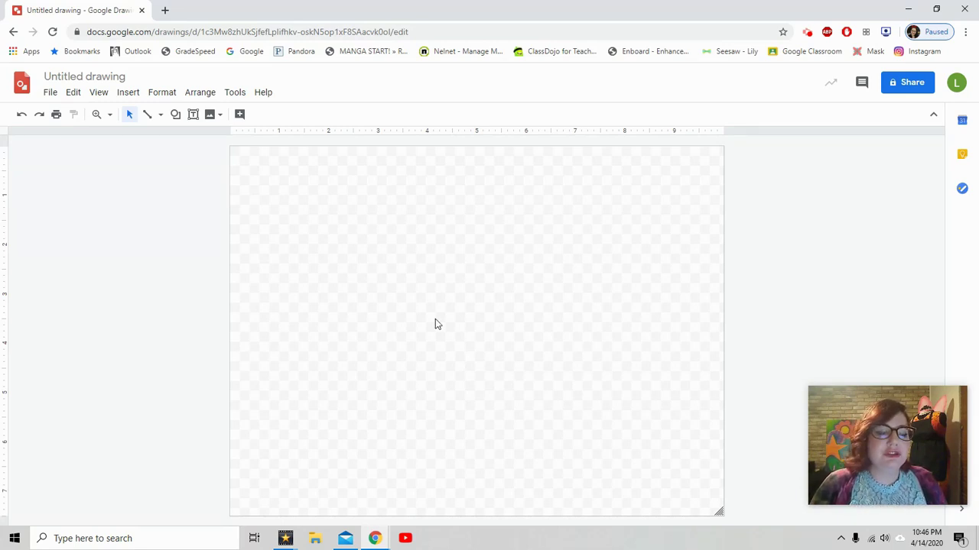
Change the title from 'Untitled drawing' to 'Landscape'
left_click(95, 77)
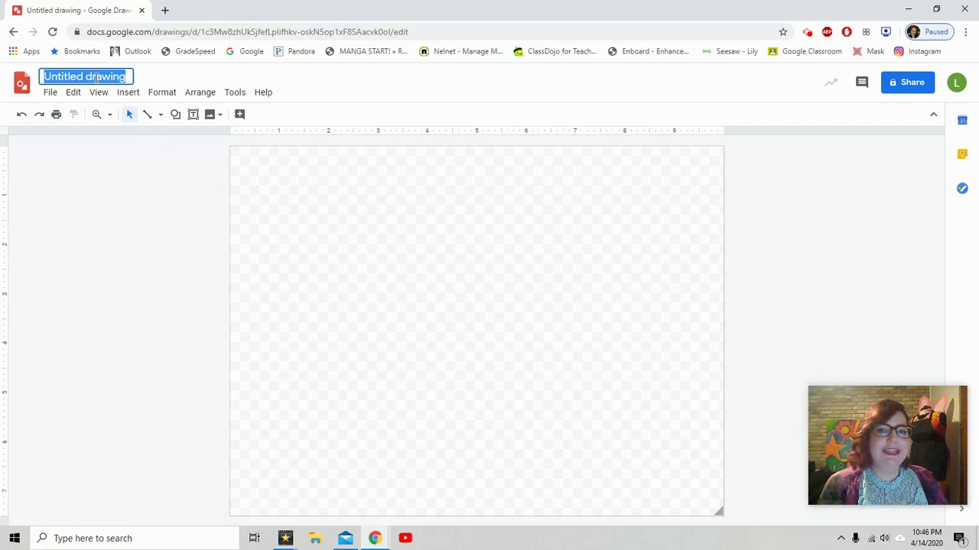
type("Lan")
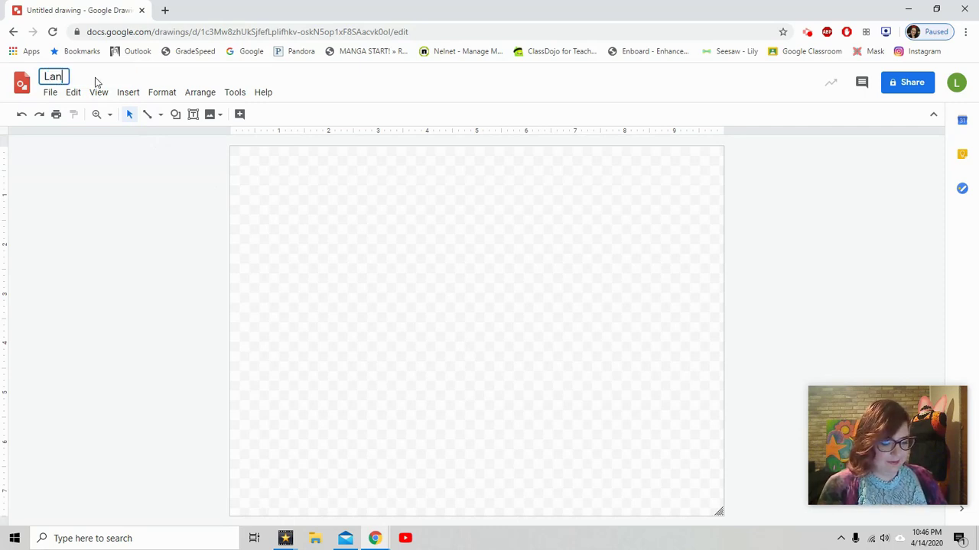
type("dscape")
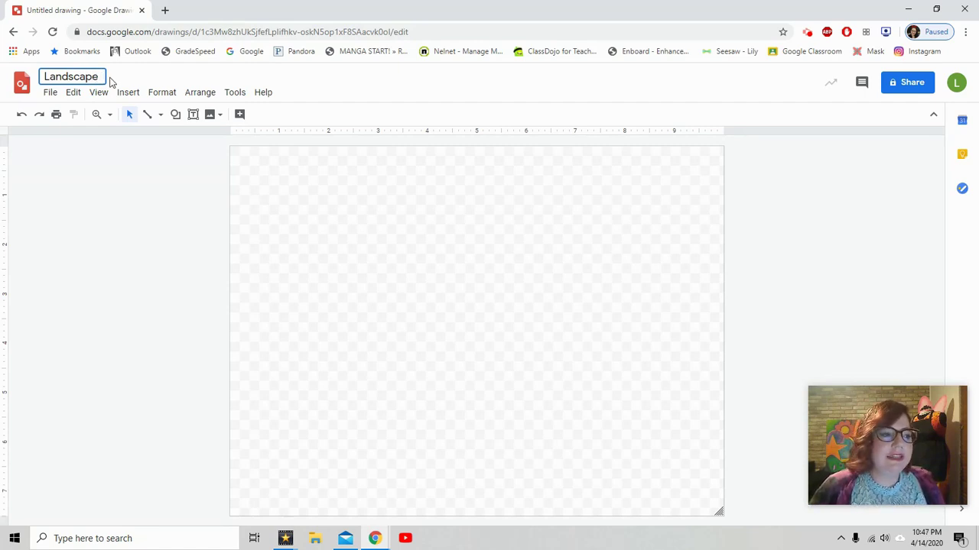
left_click(140, 83)
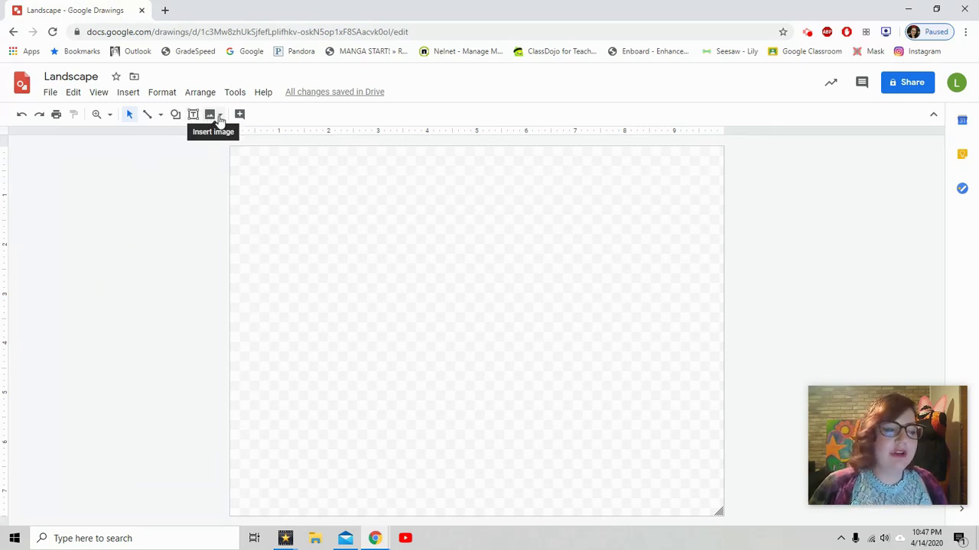
Draw a rectangle across the bottom of the canvas and fill it green as grass
left_click(176, 116)
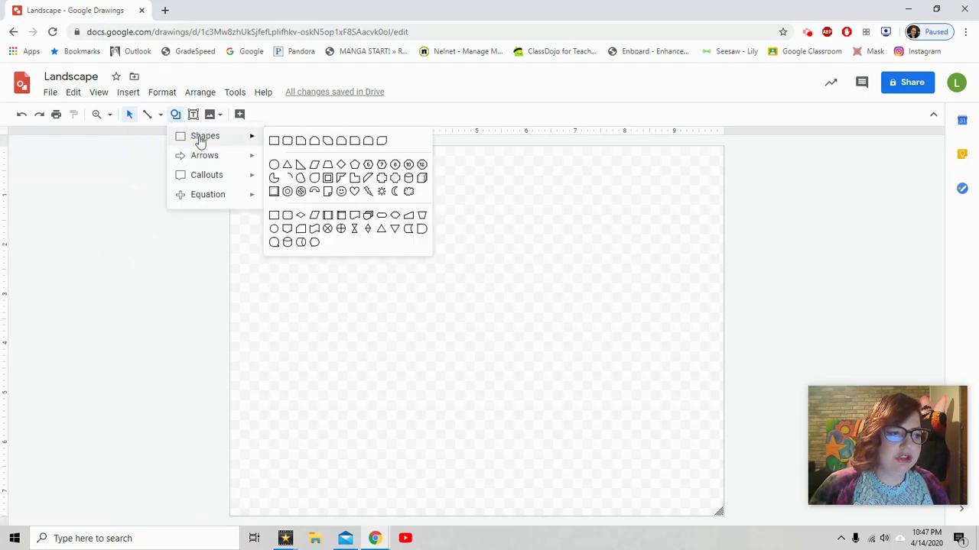
mouse_move(253, 135)
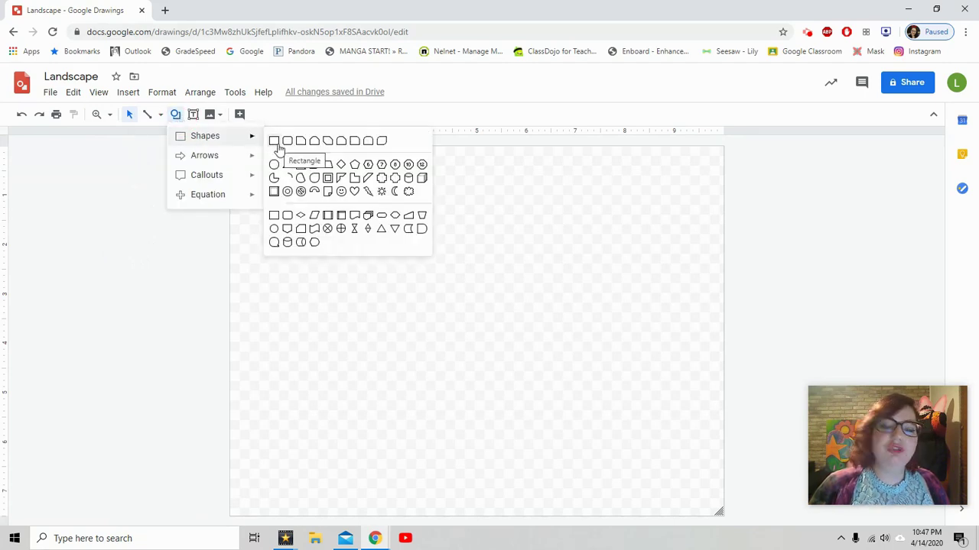
left_click(277, 142)
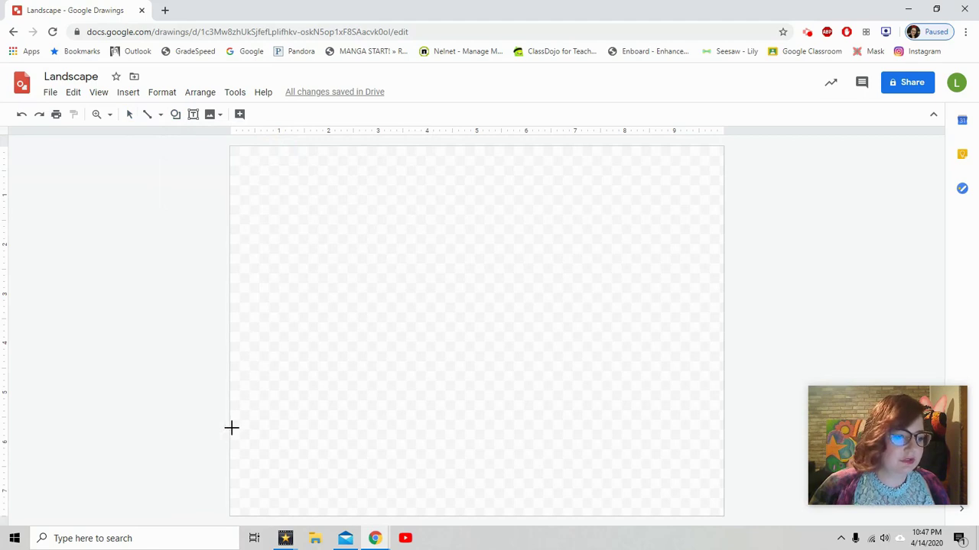
mouse_move(228, 424)
left_mouse_down()
mouse_move(323, 461)
mouse_move(722, 516)
left_mouse_up()
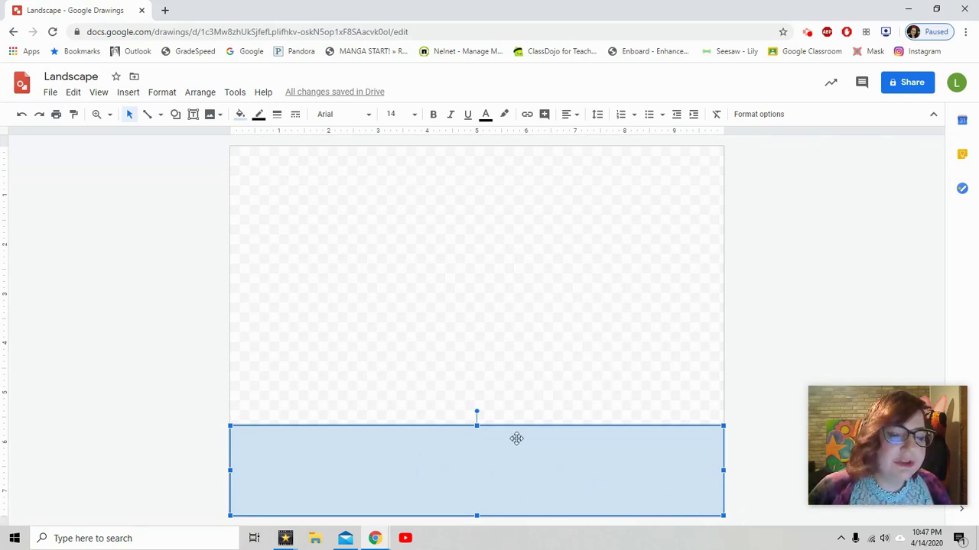
left_click(243, 117)
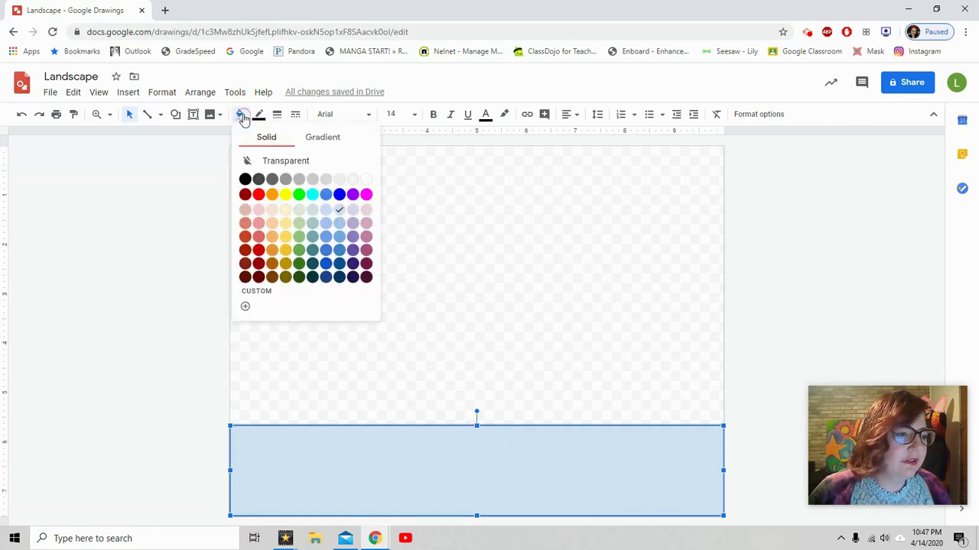
left_click(299, 250)
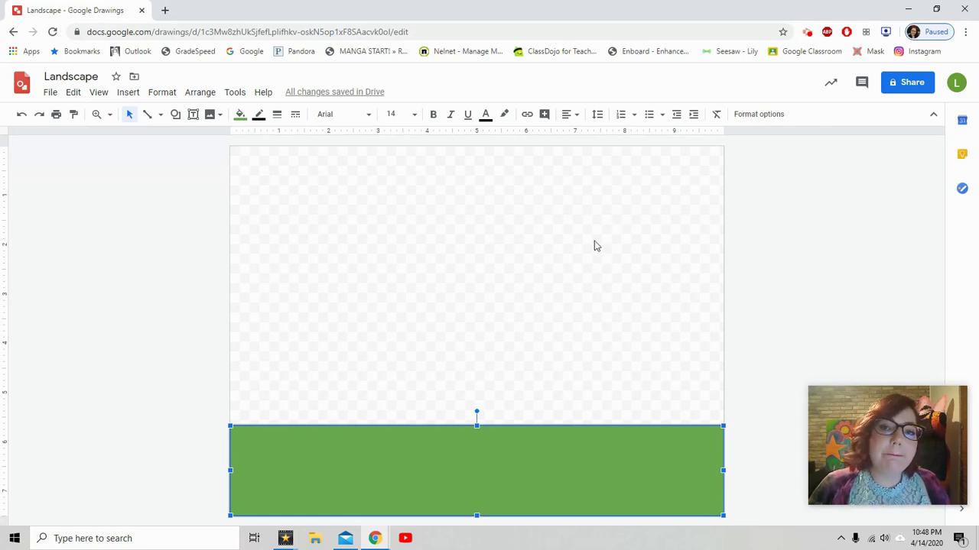
right_click(548, 220)
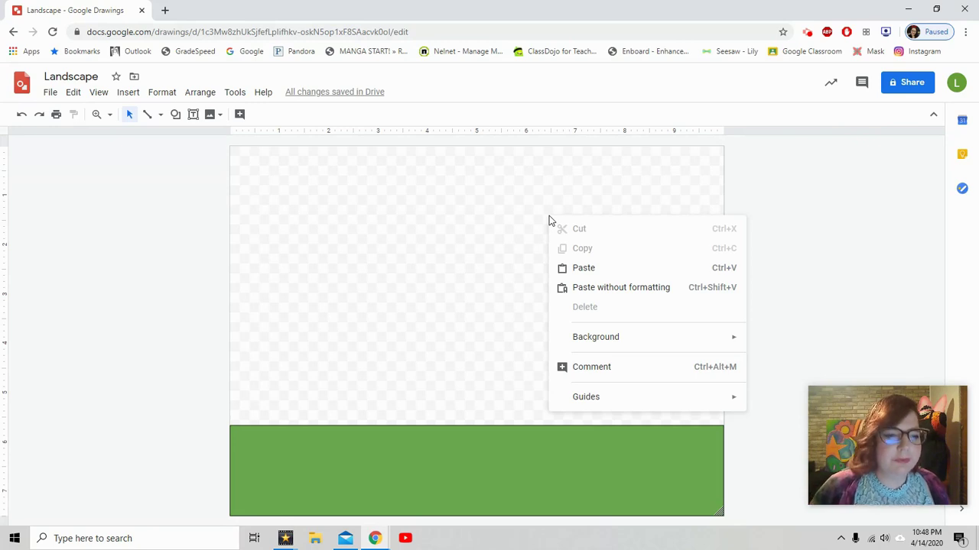
Set the canvas background to cyan, then change it to a light-blue gradient
mouse_move(666, 336)
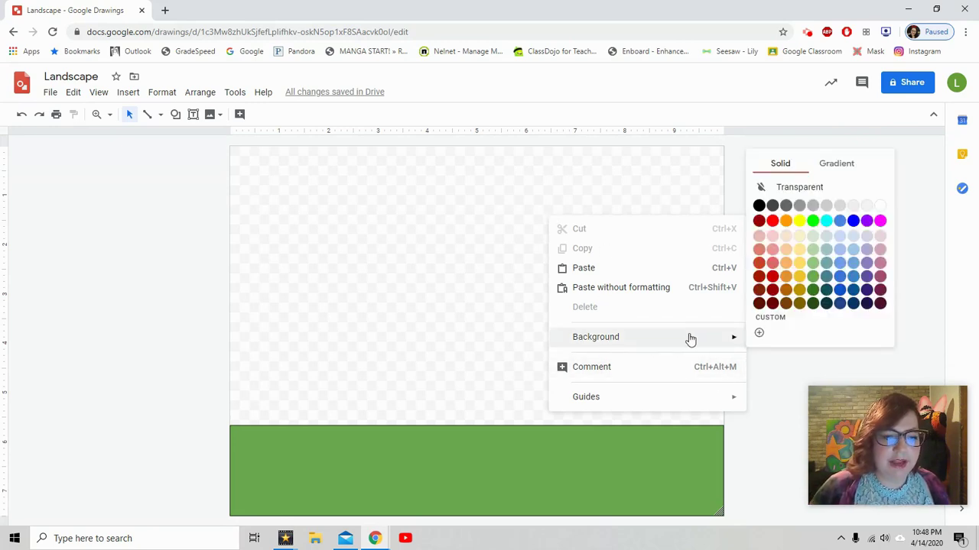
left_click(826, 221)
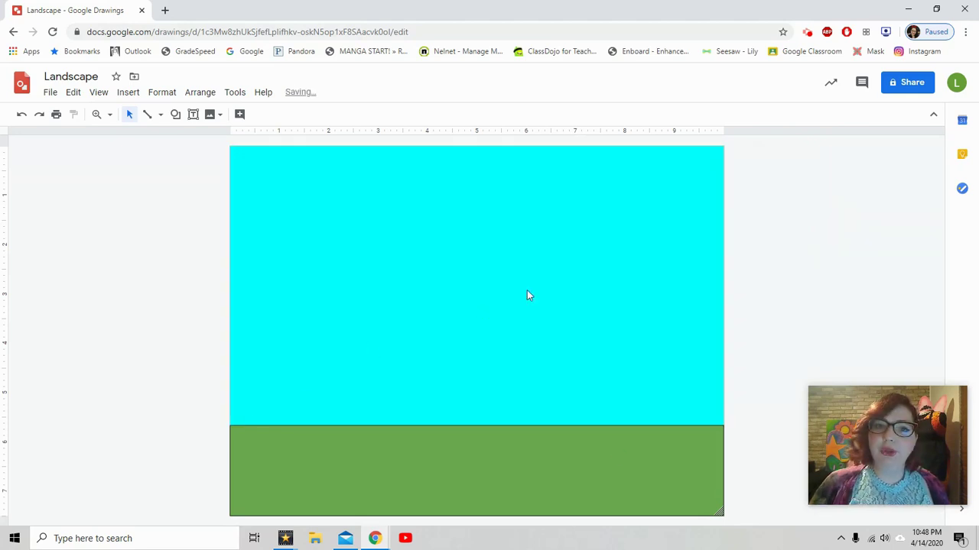
right_click(460, 254)
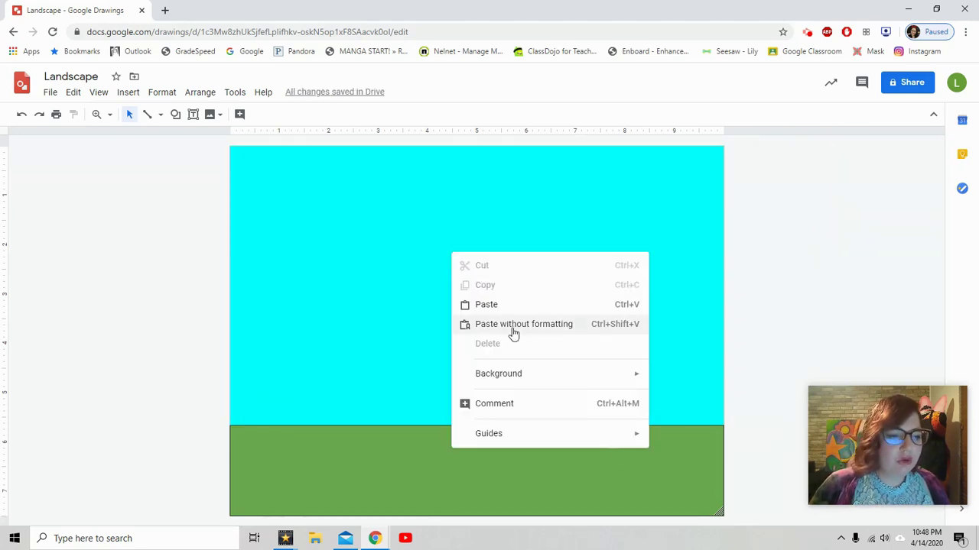
mouse_move(525, 377)
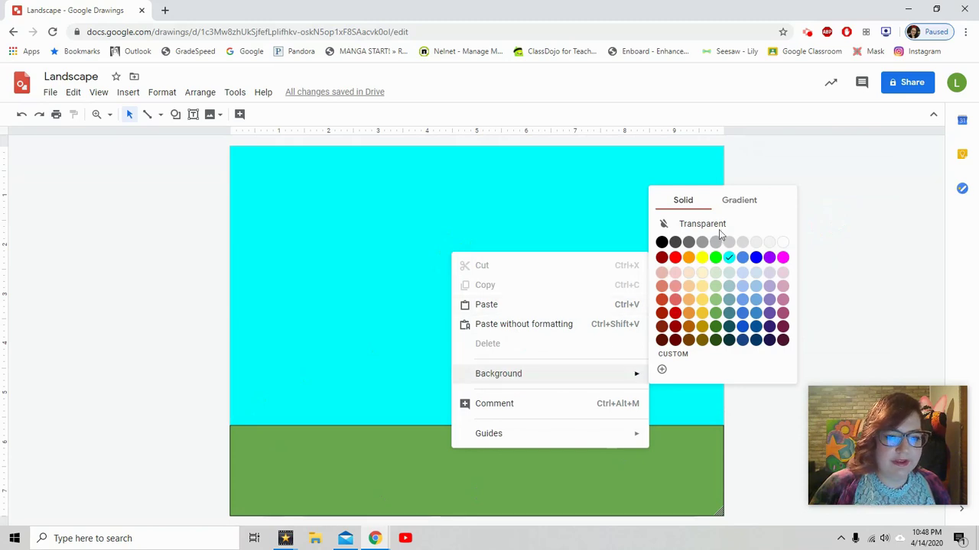
left_click(736, 202)
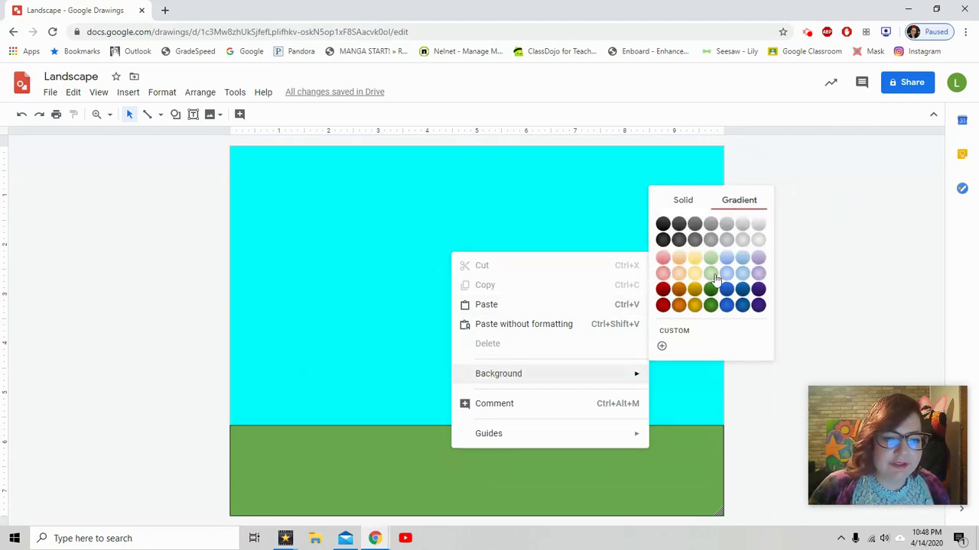
left_click(727, 274)
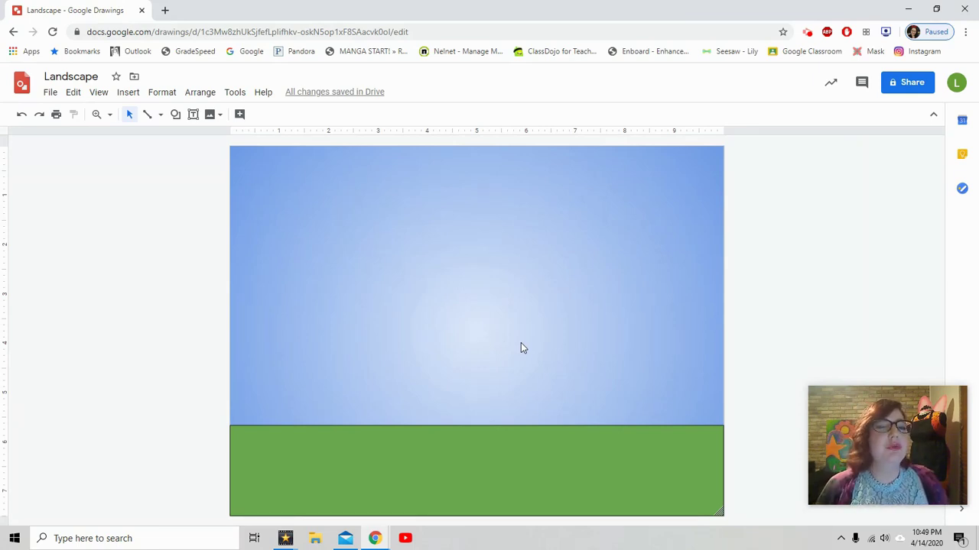
left_click(175, 115)
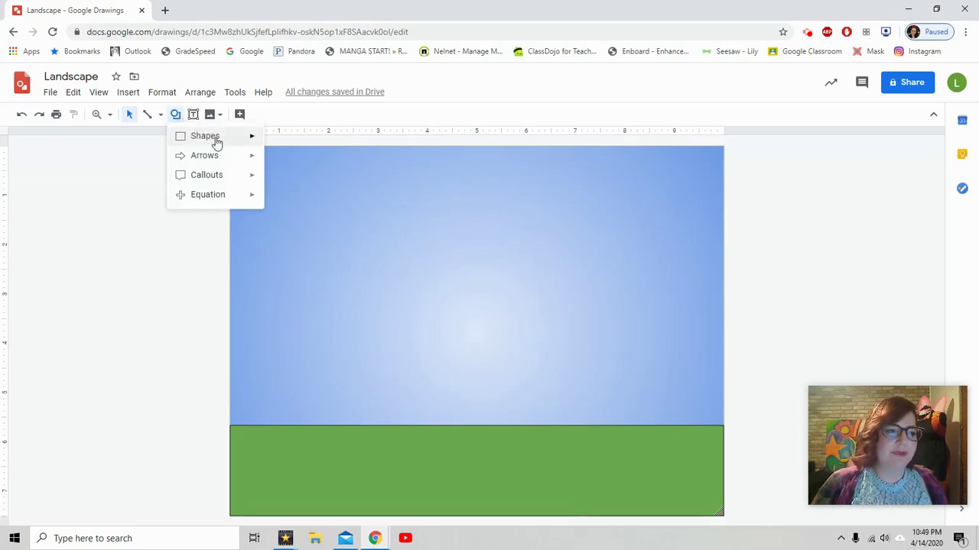
Draw a triangle on the grass, move it to the left edge and shift its peak right
mouse_move(213, 138)
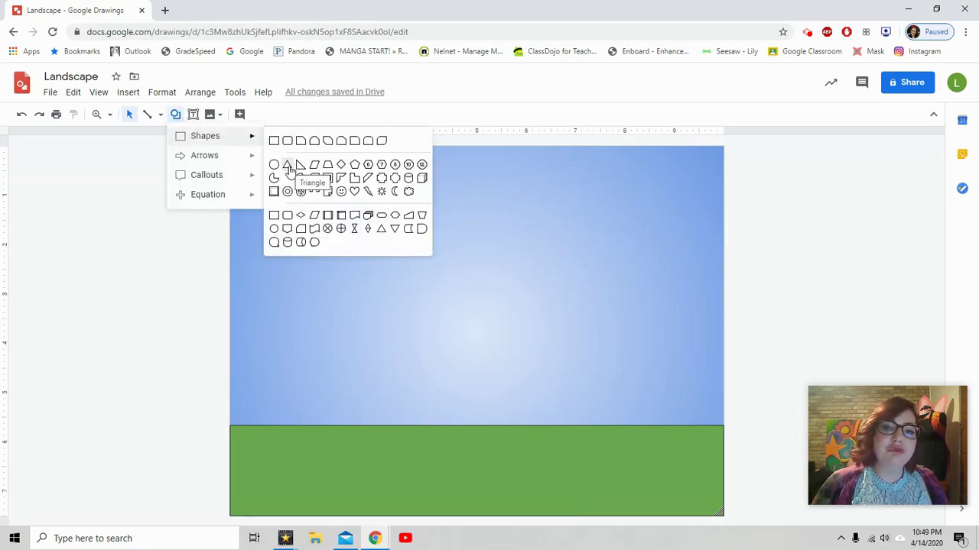
left_click(288, 166)
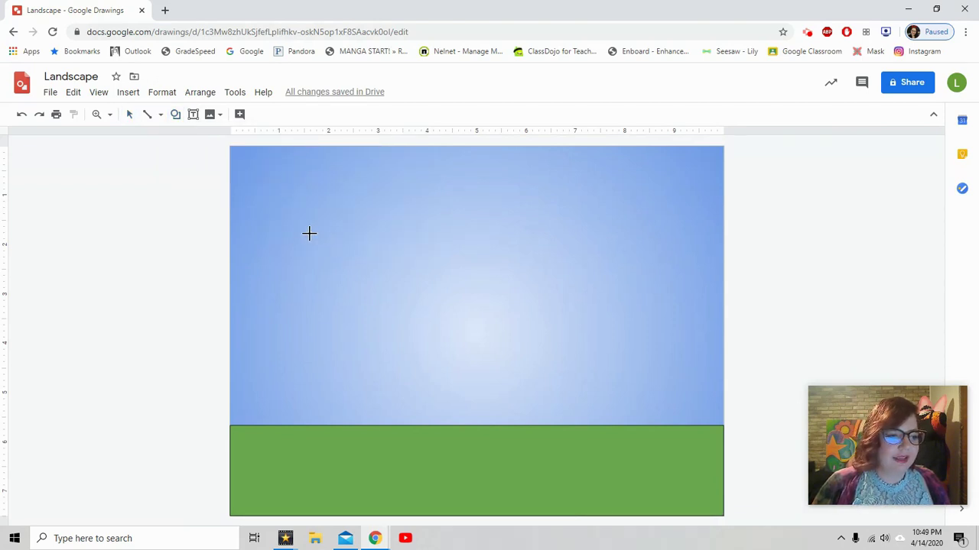
mouse_move(299, 233)
left_mouse_down()
mouse_move(385, 410)
mouse_move(480, 425)
left_mouse_up()
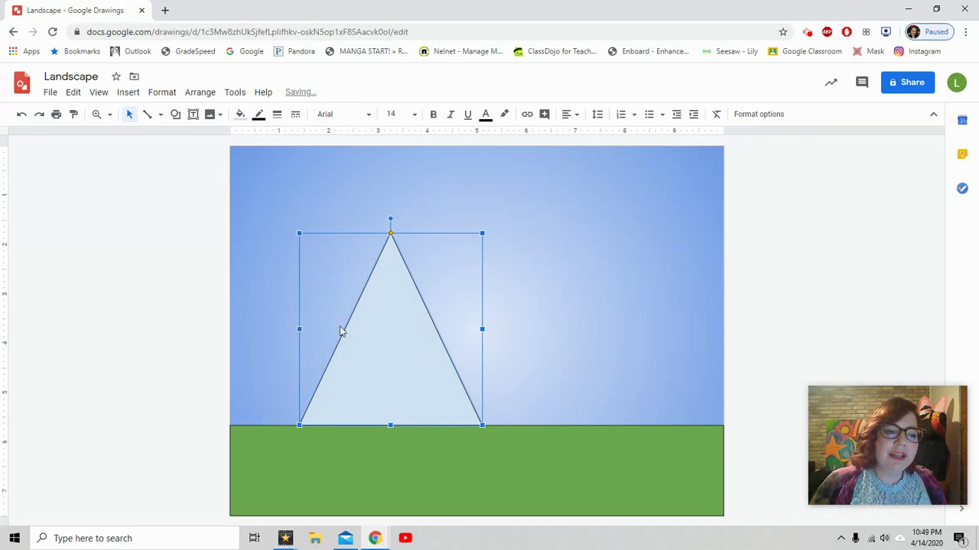
left_click(404, 372)
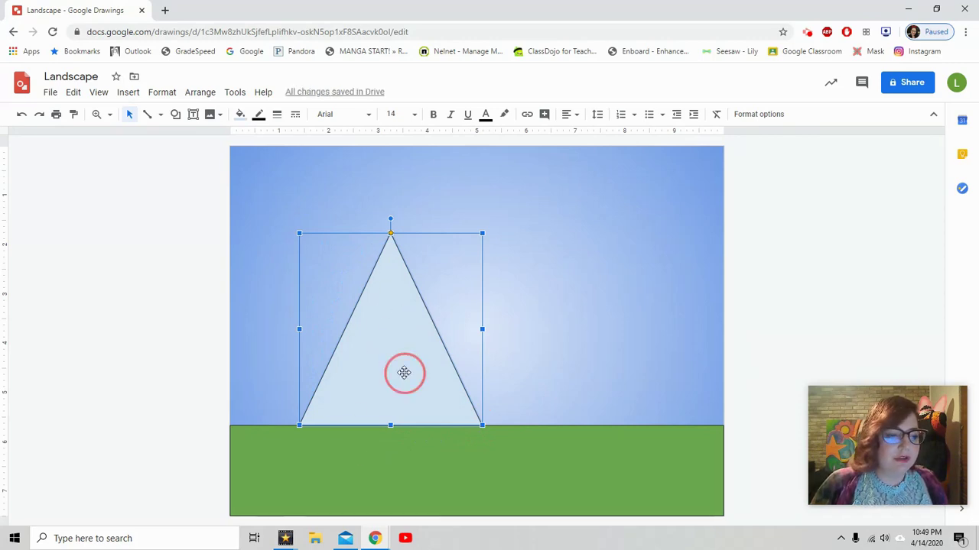
left_click_drag(404, 373, 338, 375)
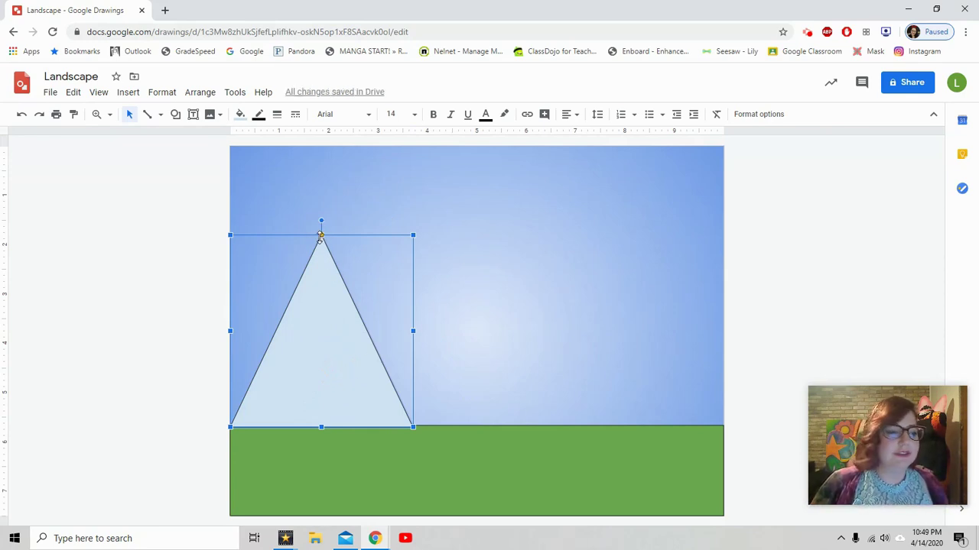
left_click_drag(321, 234, 367, 236)
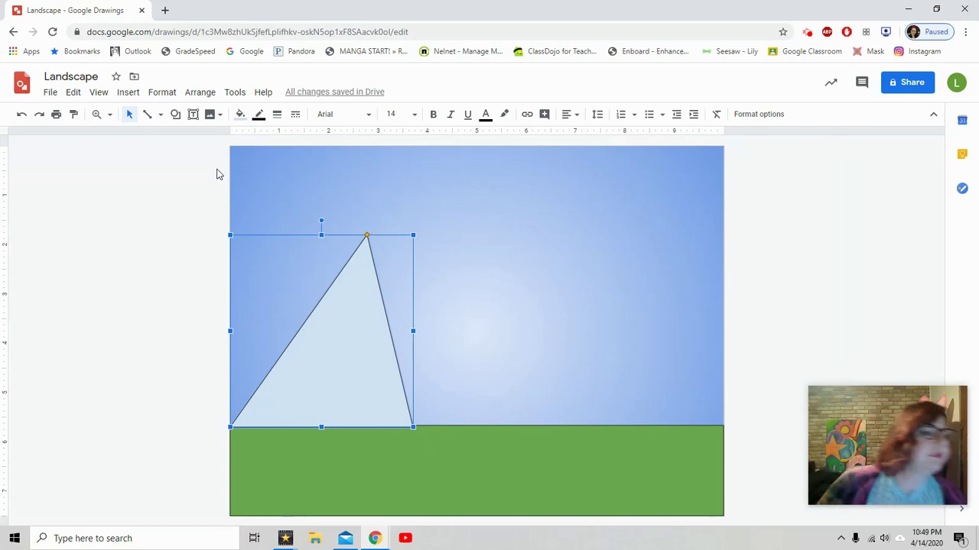
Fill the left triangle brown
left_click(239, 114)
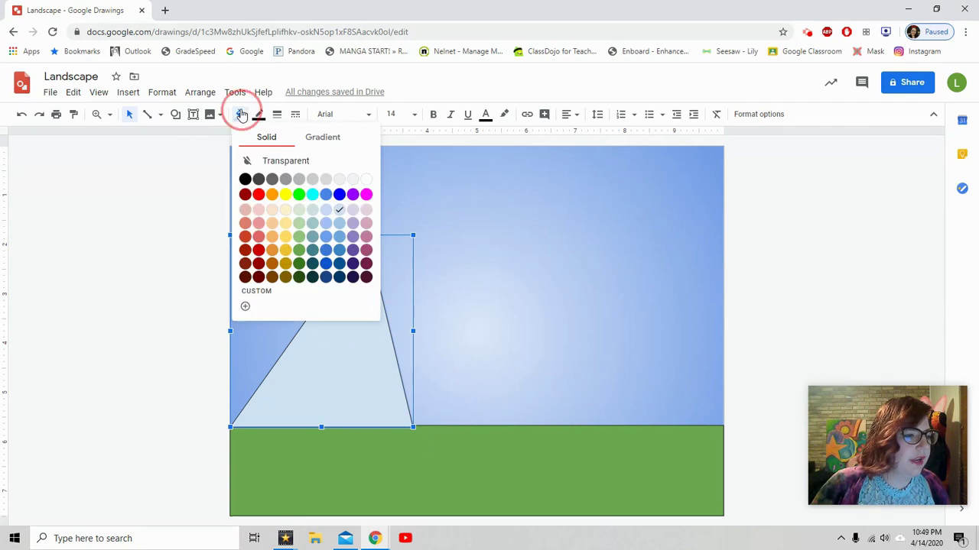
left_click(272, 277)
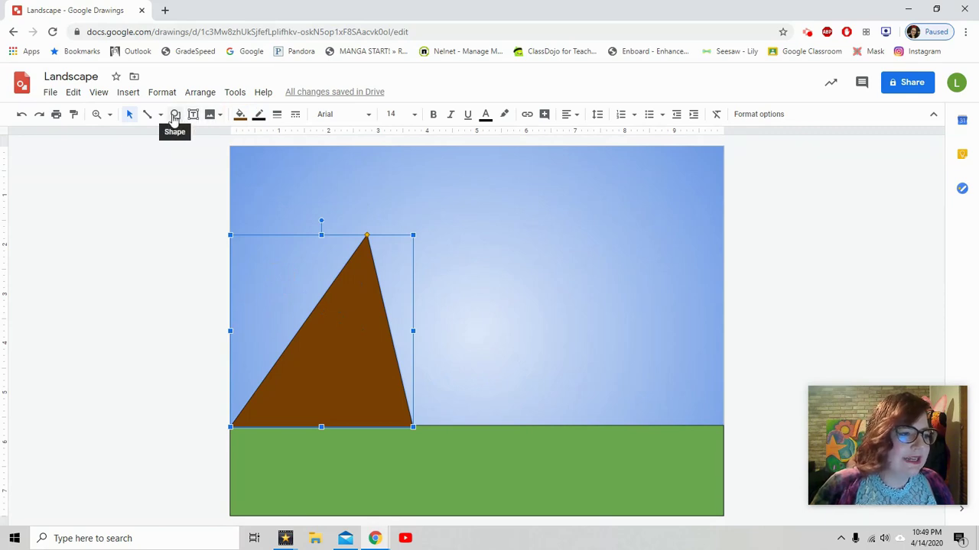
left_click(176, 115)
Draw a second triangle on the grass line and move it left to overlap the first
mouse_move(225, 138)
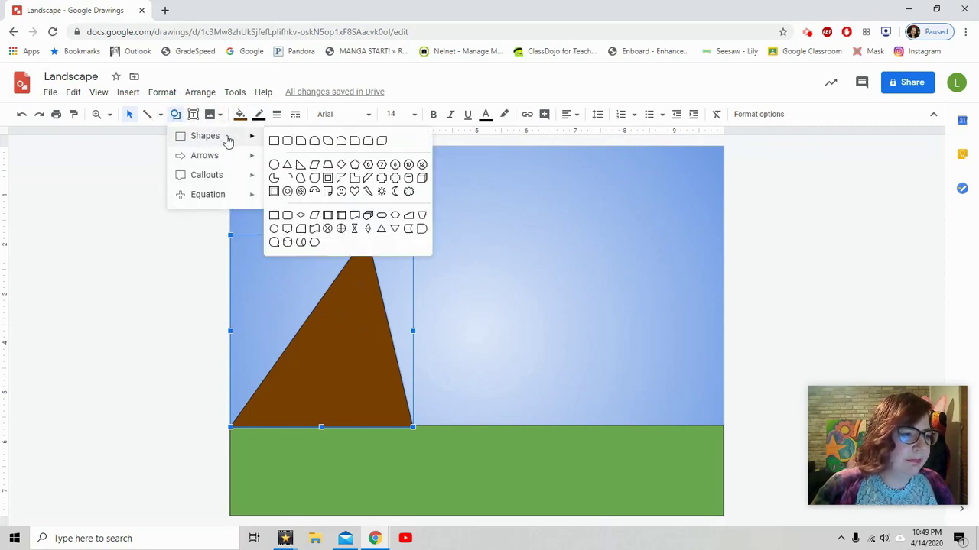
left_click(288, 163)
left_click_drag(483, 267, 709, 425)
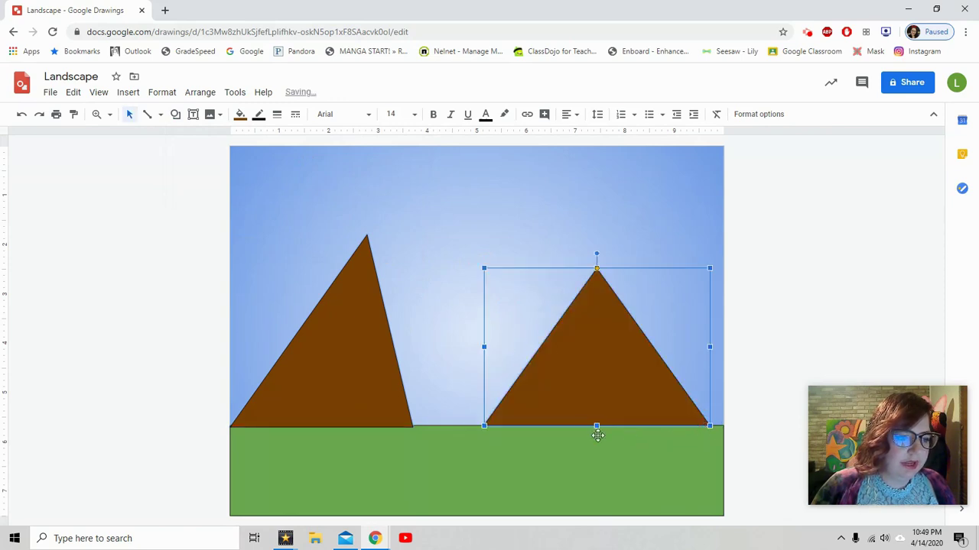
left_click_drag(624, 407, 522, 407)
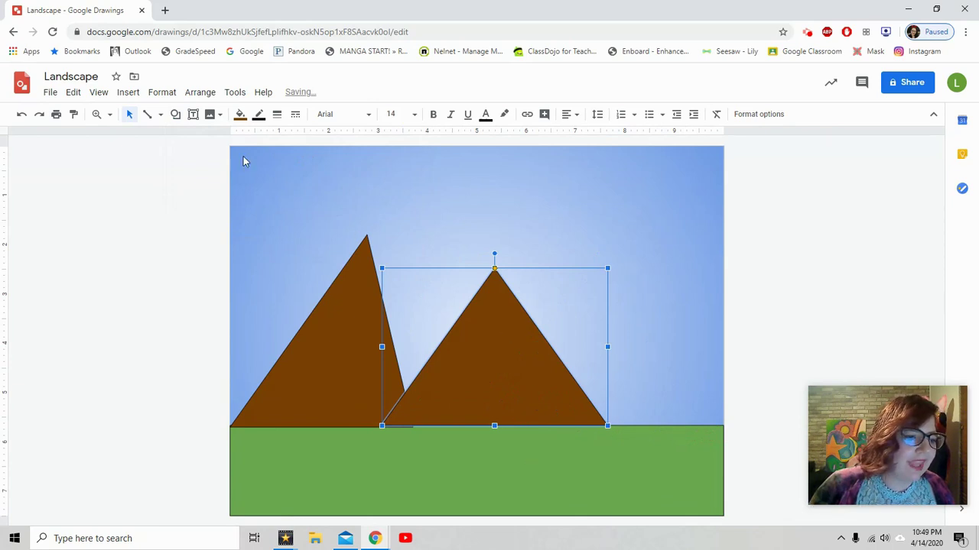
Draw a third triangle on the right, widened to the right edge and resting on the grass
left_click(209, 116)
left_click(175, 116)
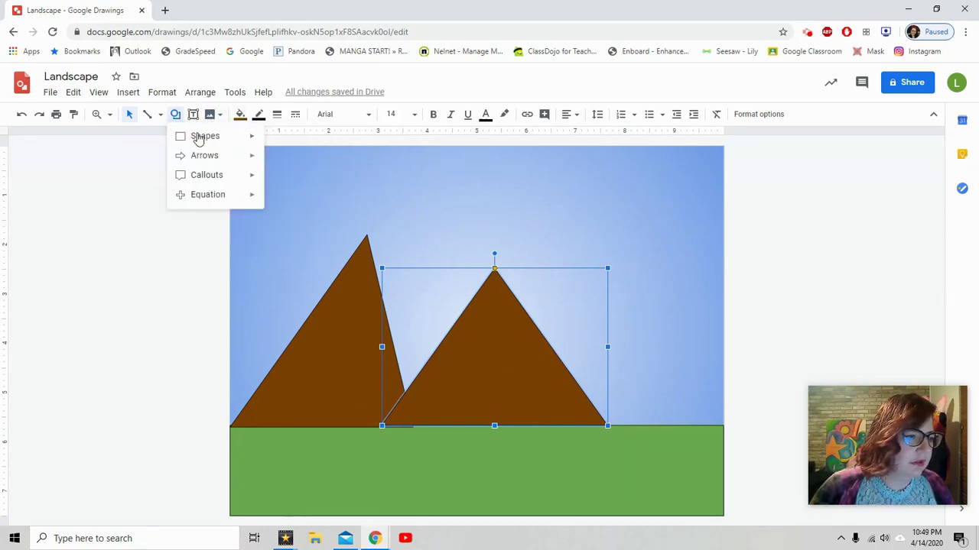
left_click(244, 136)
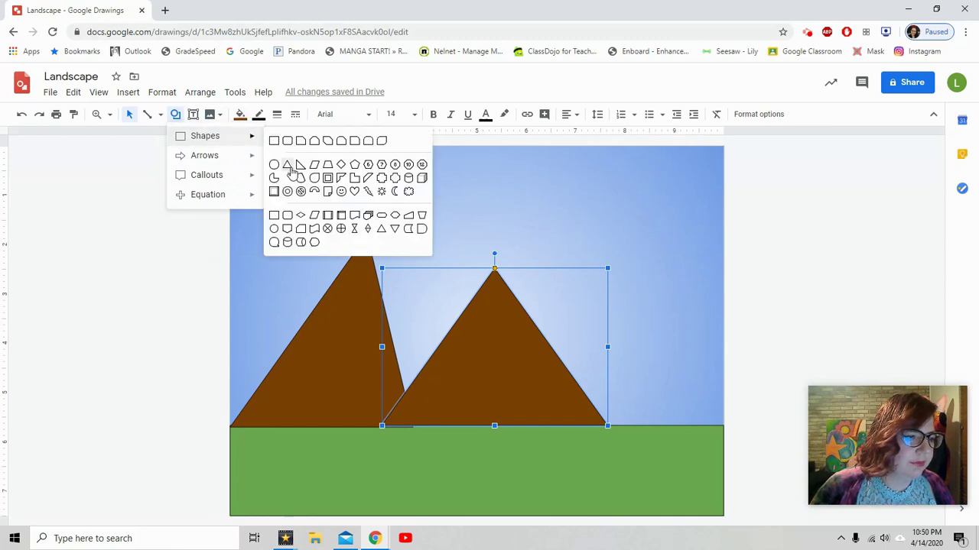
left_click(288, 166)
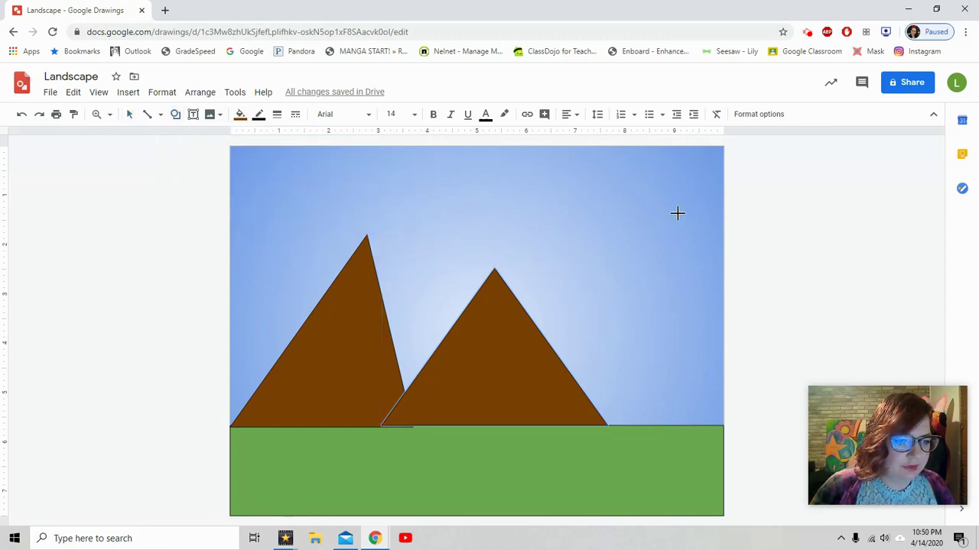
mouse_move(677, 214)
left_mouse_down()
mouse_move(638, 396)
mouse_move(516, 425)
left_mouse_up()
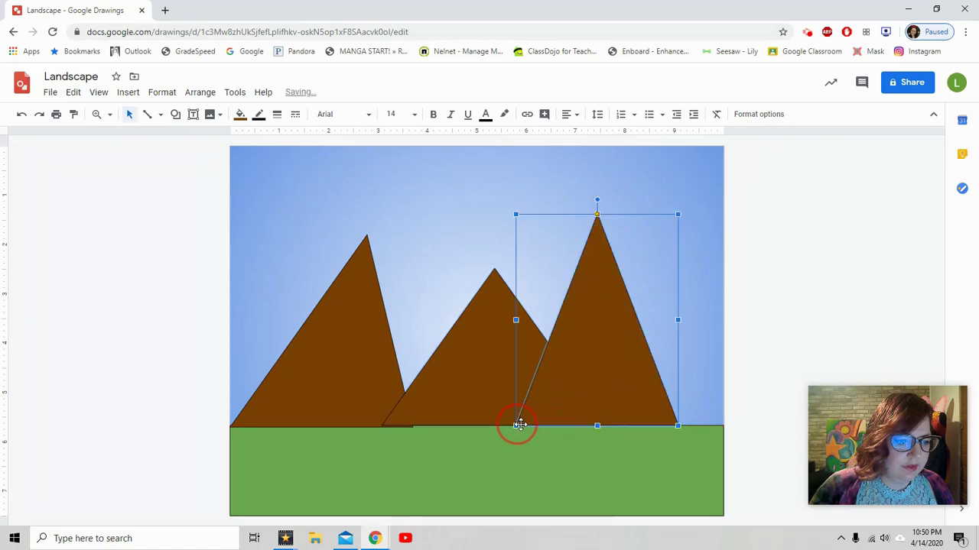
left_click_drag(678, 425, 720, 422)
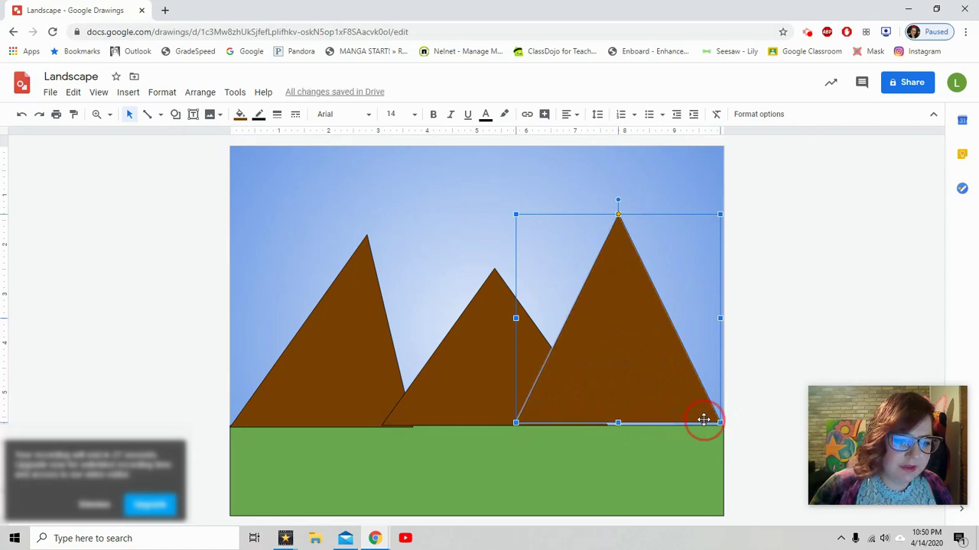
left_click_drag(704, 420, 704, 422)
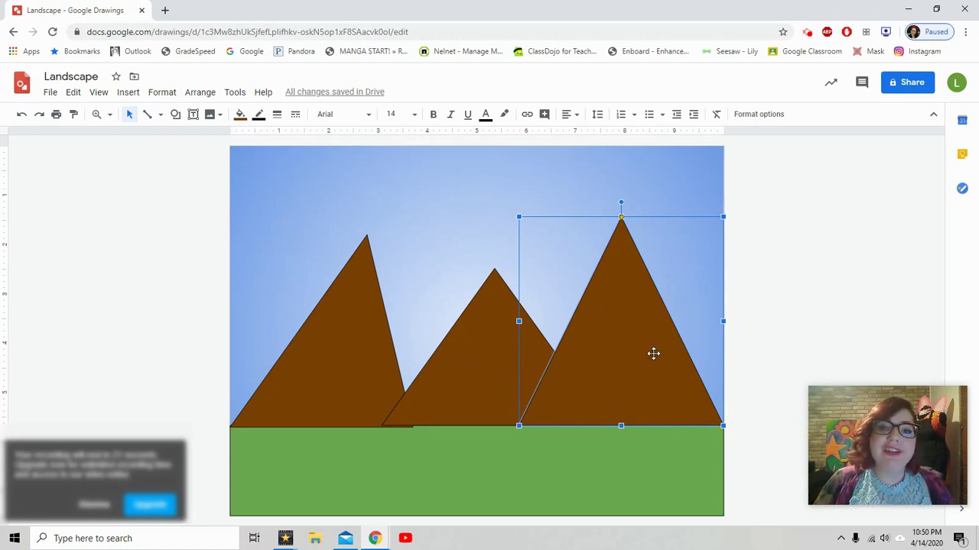
Send the right mountain backward so the middle mountain overlaps it
left_click(200, 94)
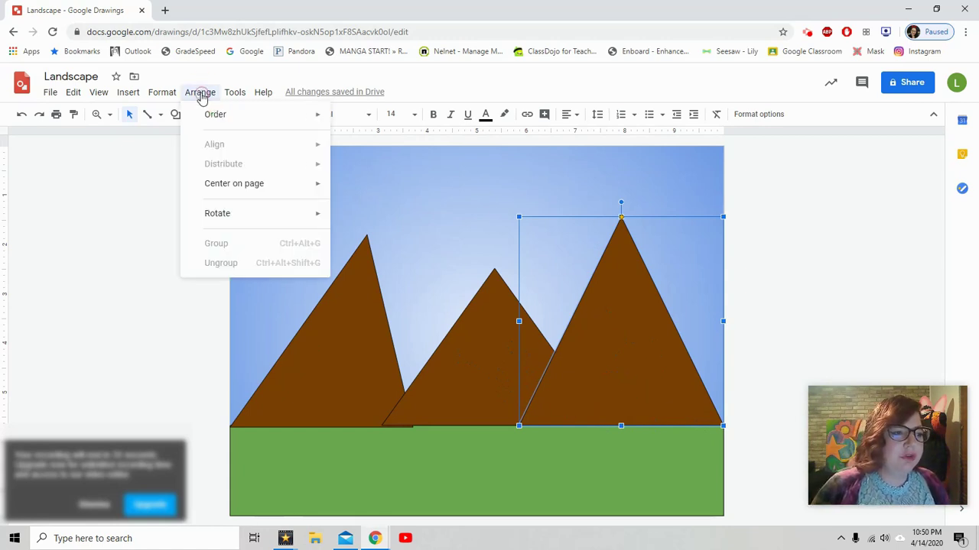
left_click(240, 120)
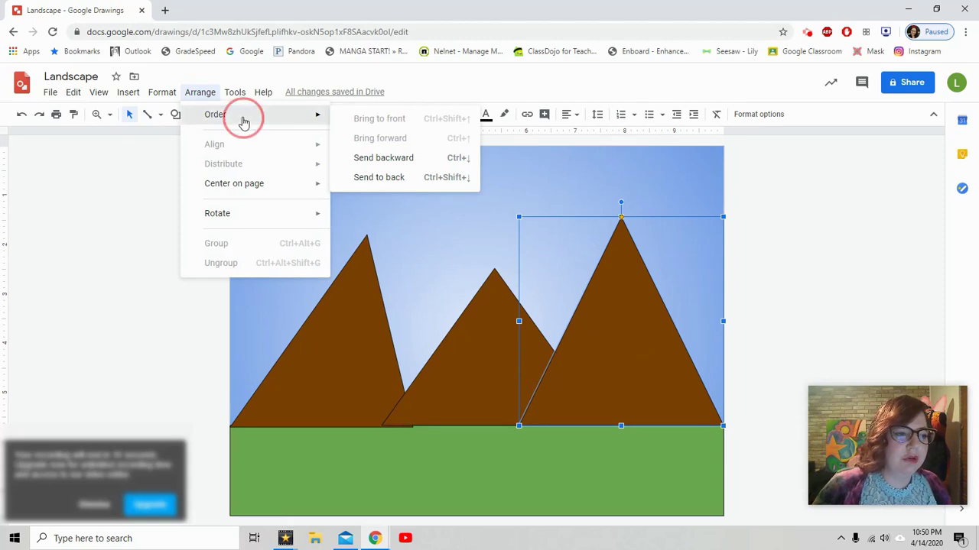
left_click(406, 159)
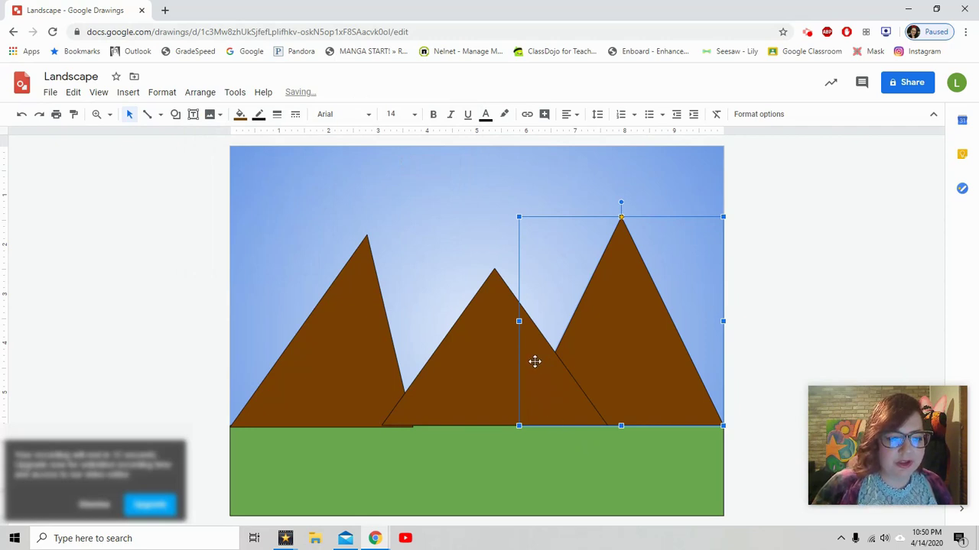
left_click(445, 398)
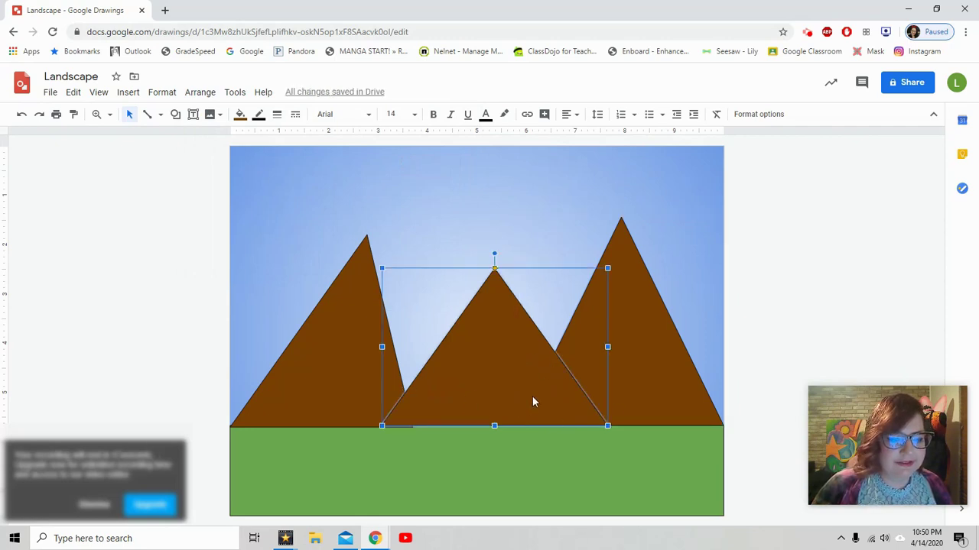
left_click(633, 386)
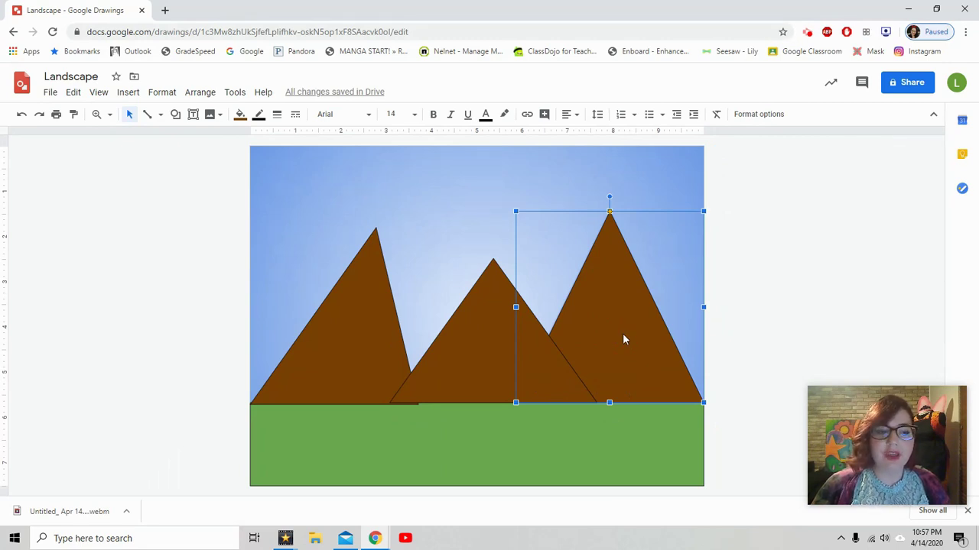
Give the right mountain a custom dark brown and the left mountain a lighter custom brown
left_click(239, 115)
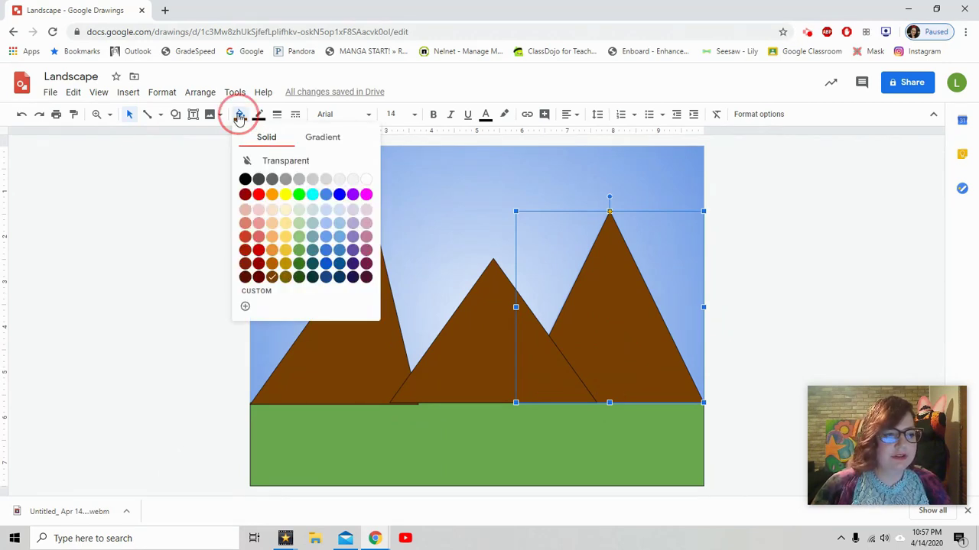
left_click(245, 308)
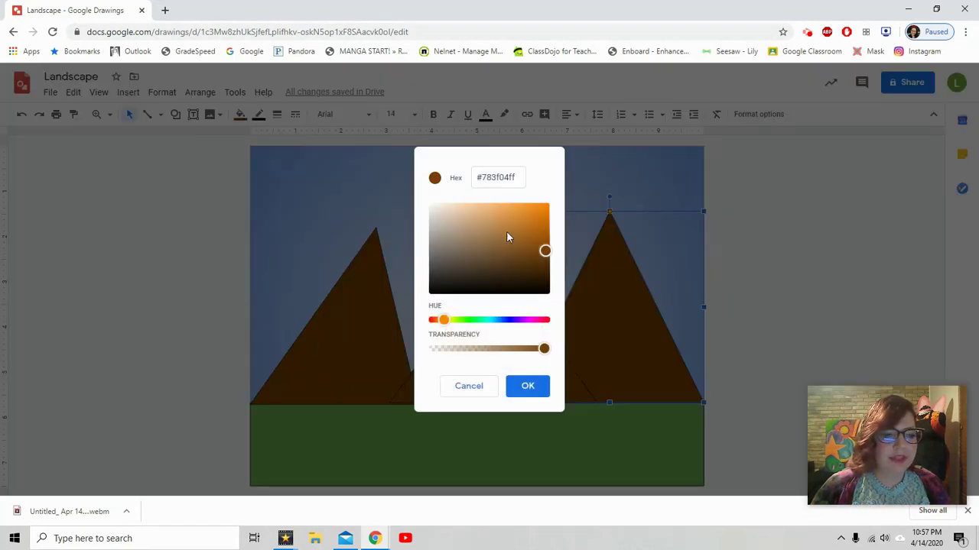
left_click_drag(544, 252, 544, 278)
left_click(539, 385)
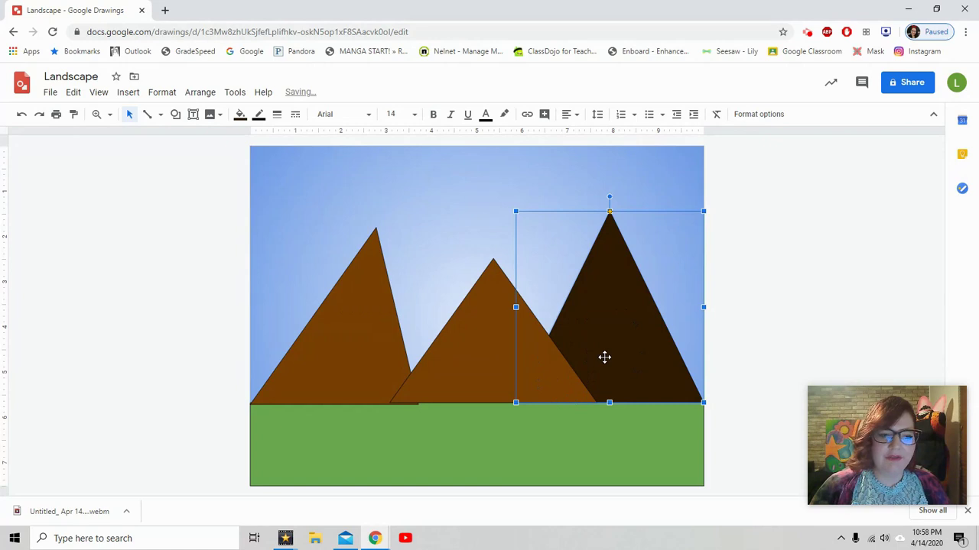
left_click(381, 339)
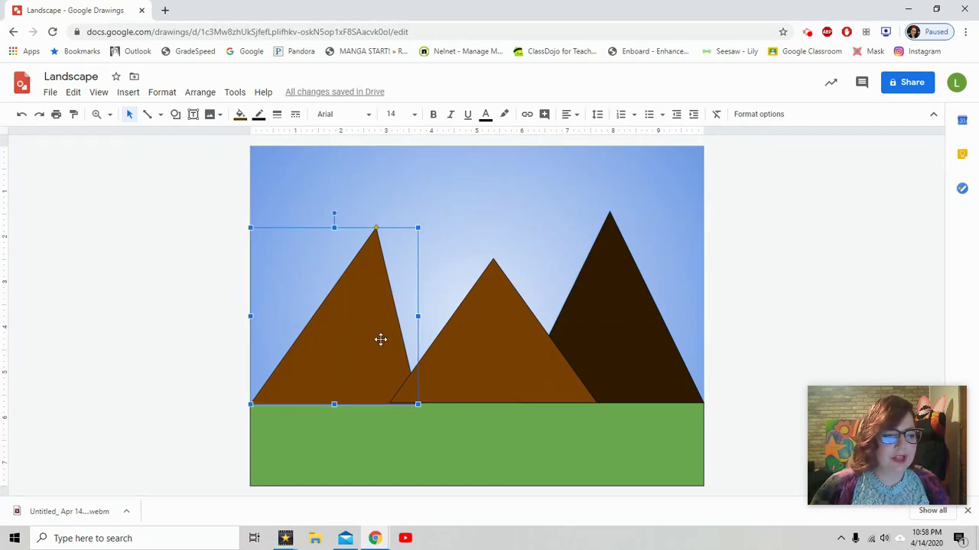
left_click(239, 114)
left_click(257, 306)
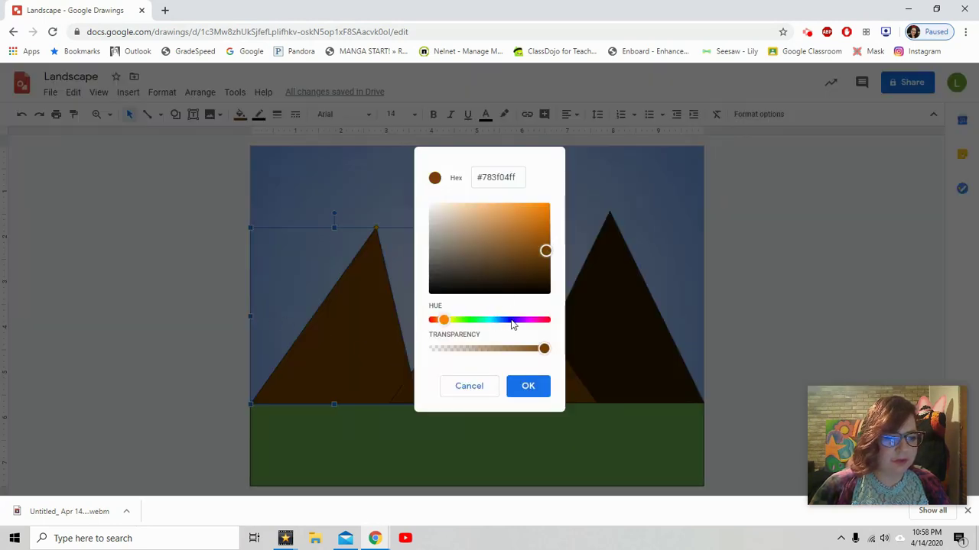
left_click(519, 245)
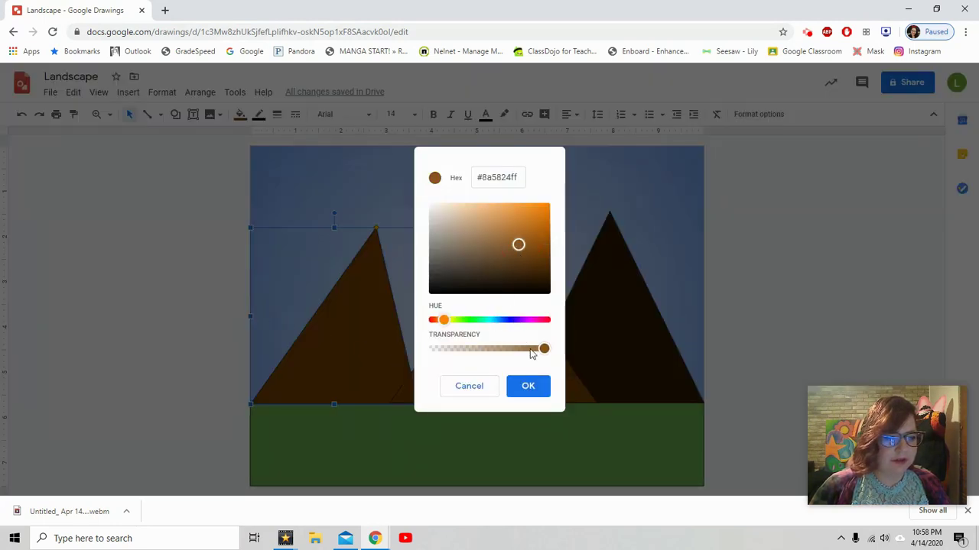
left_click(526, 387)
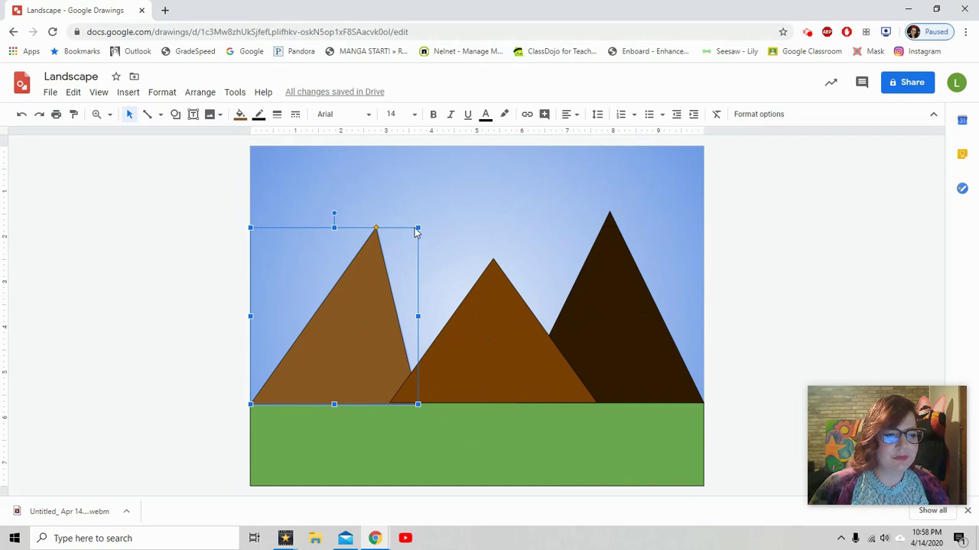
Lower the peaks of the left and middle mountains to make them shorter
left_click_drag(417, 227, 416, 256)
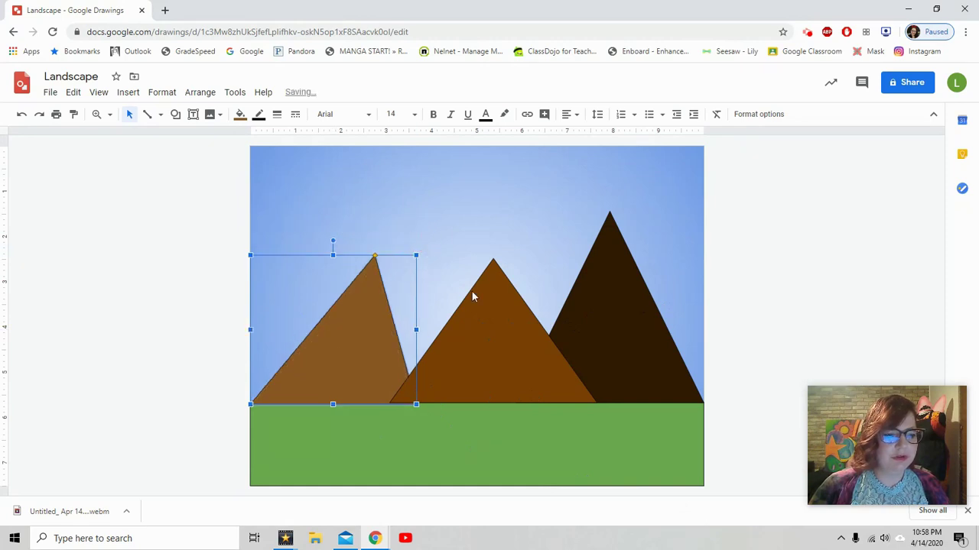
left_click(505, 270)
left_click_drag(597, 258, 593, 288)
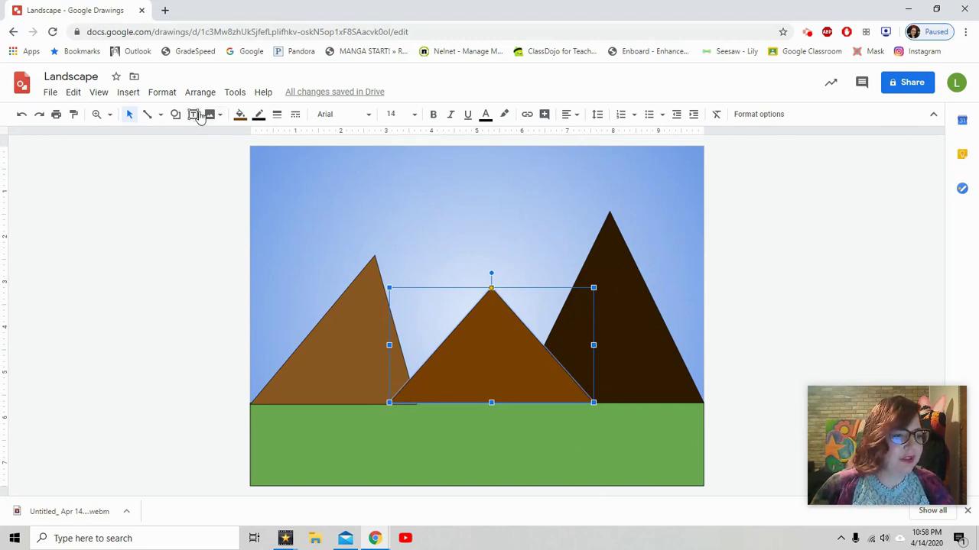
Draw a thin triangle on the grass below the left mountain and fill it dark green
left_click(175, 114)
mouse_move(222, 138)
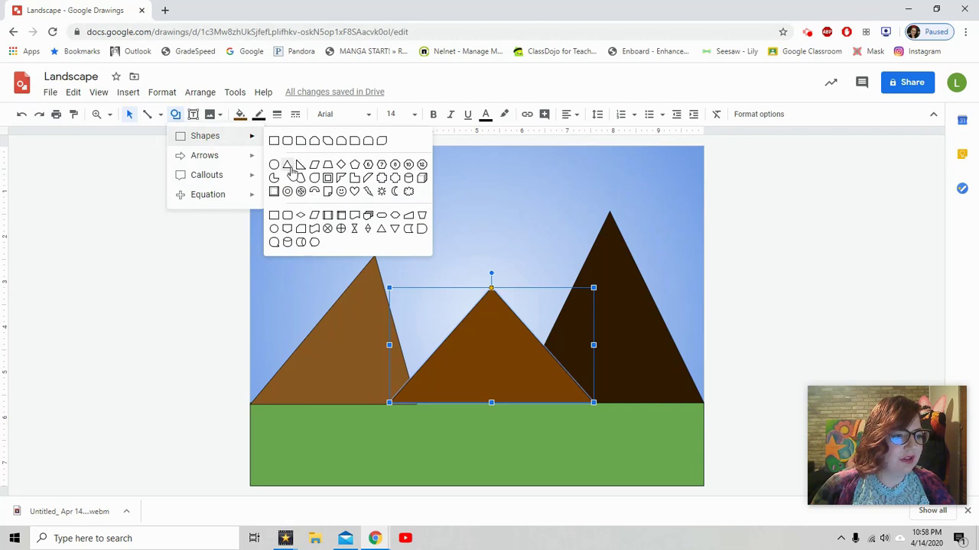
left_click(288, 166)
mouse_move(322, 362)
left_mouse_down()
mouse_move(332, 436)
mouse_move(356, 446)
left_mouse_up()
mouse_move(386, 531)
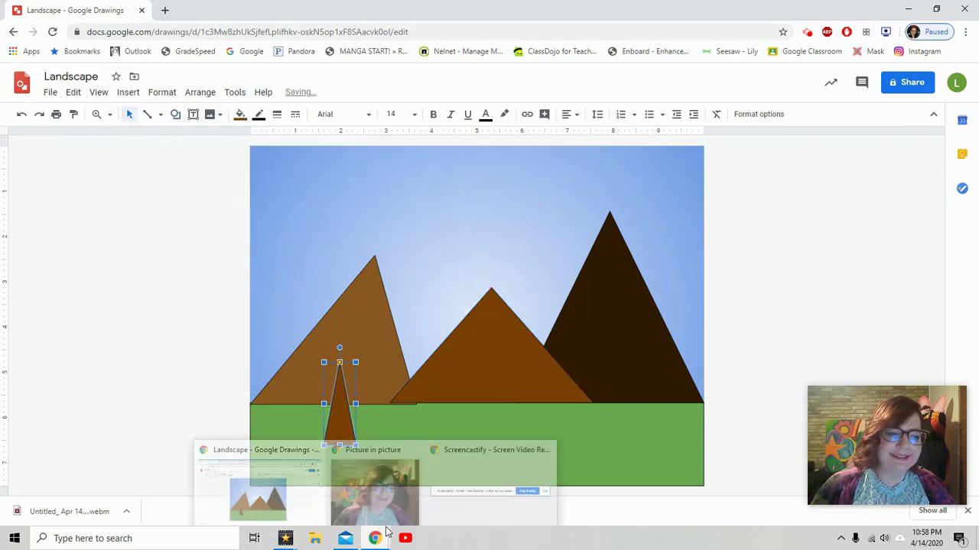
left_click(241, 116)
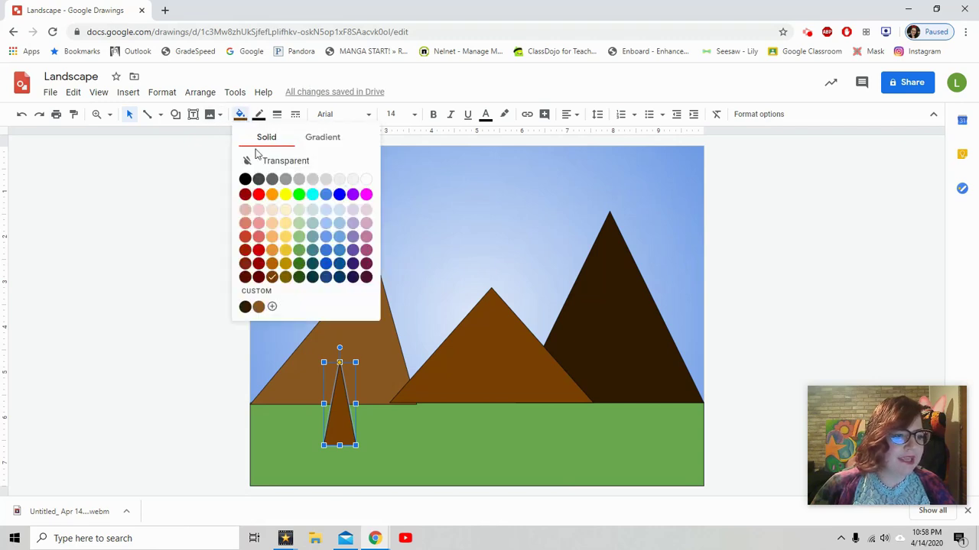
left_click(299, 263)
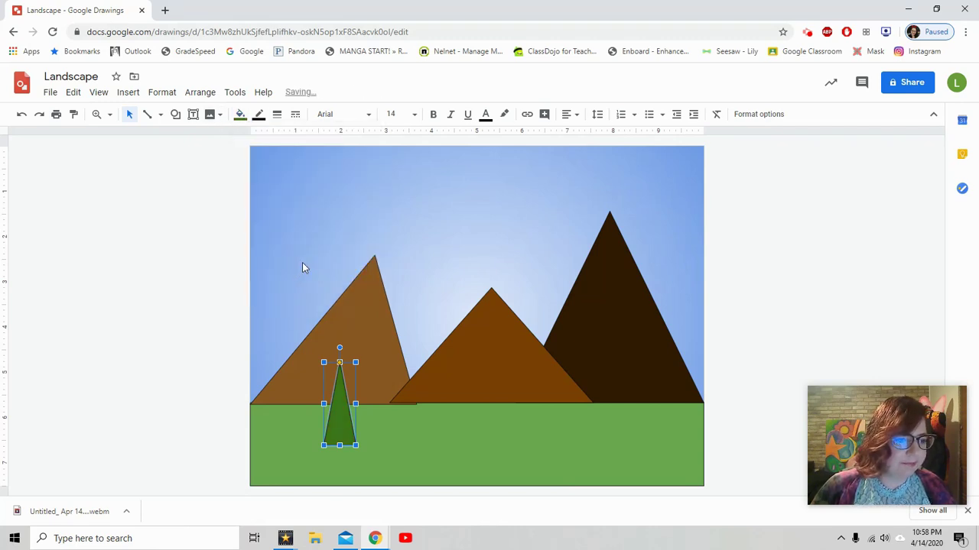
Copy the tree and place a narrower, shorter copy beside the original
right_click(337, 422)
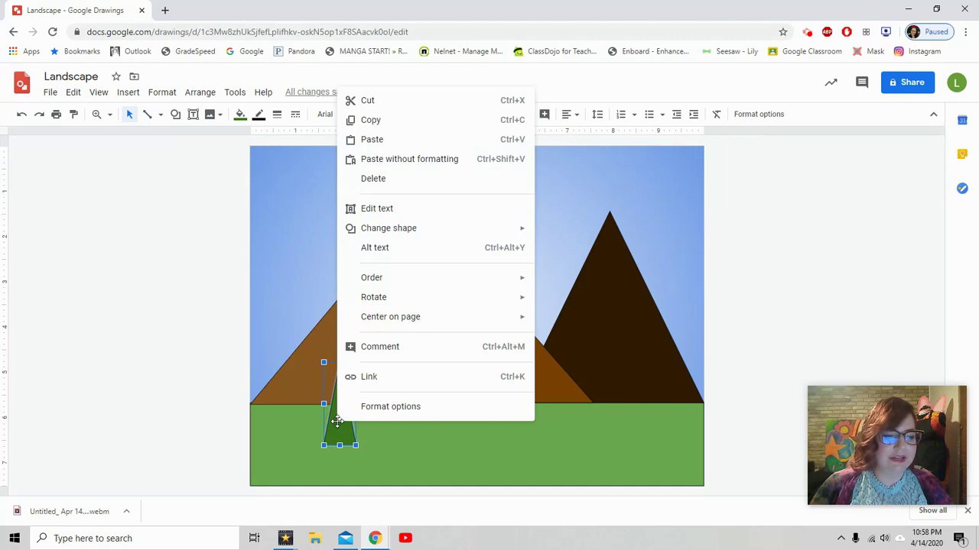
left_click(386, 122)
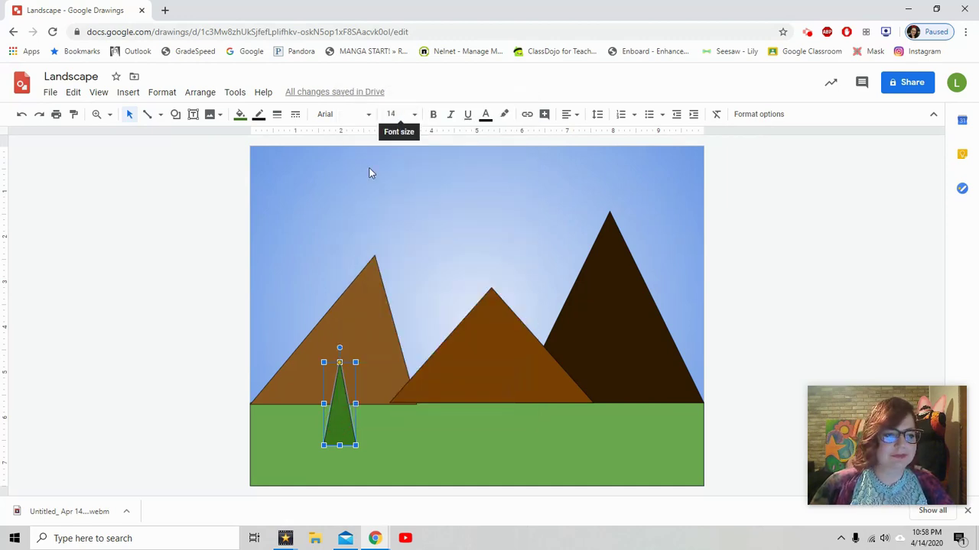
right_click(297, 313)
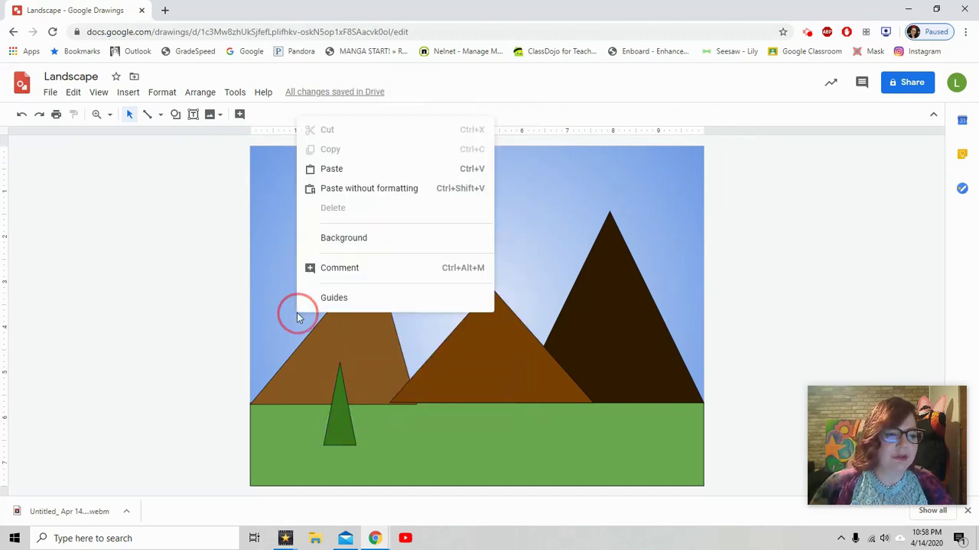
left_click(346, 169)
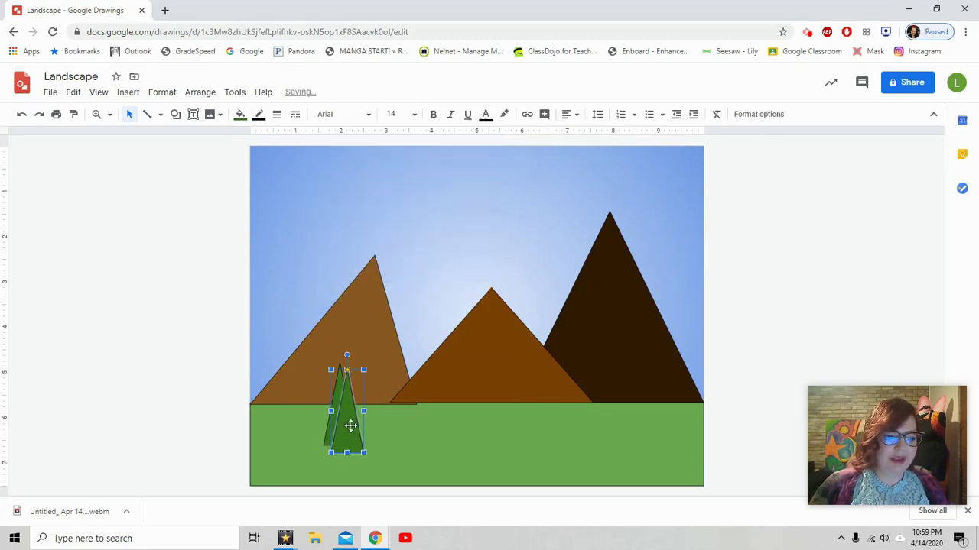
left_click_drag(343, 426, 364, 425)
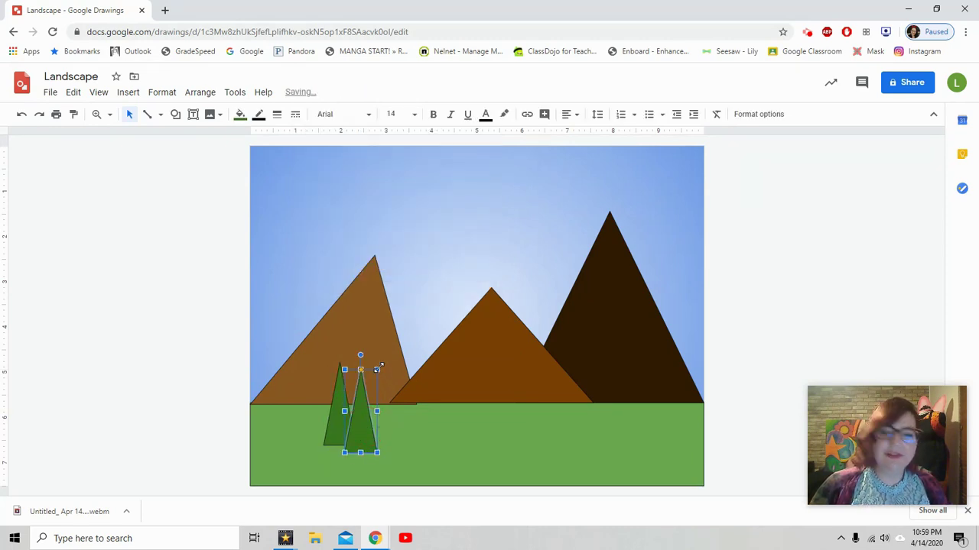
left_click_drag(377, 370, 373, 380)
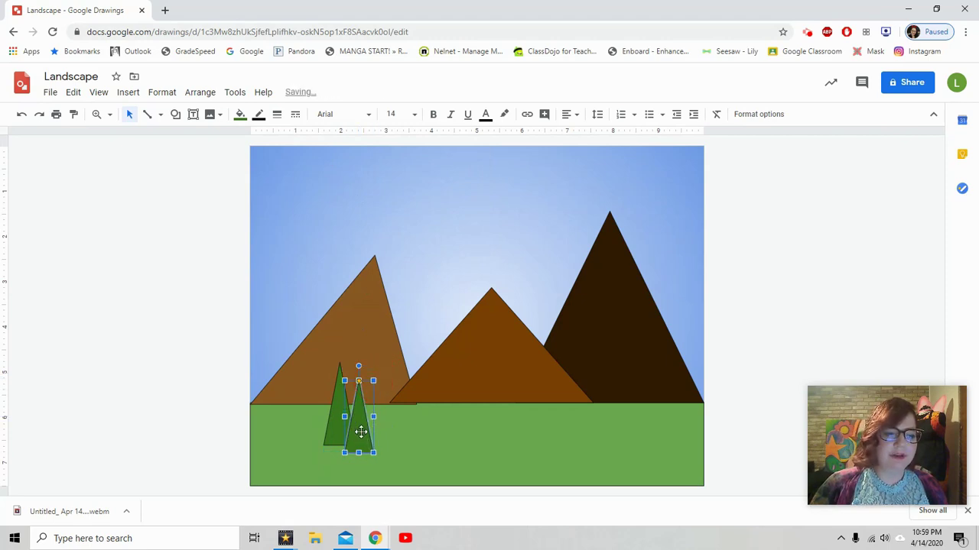
left_click_drag(367, 429, 372, 426)
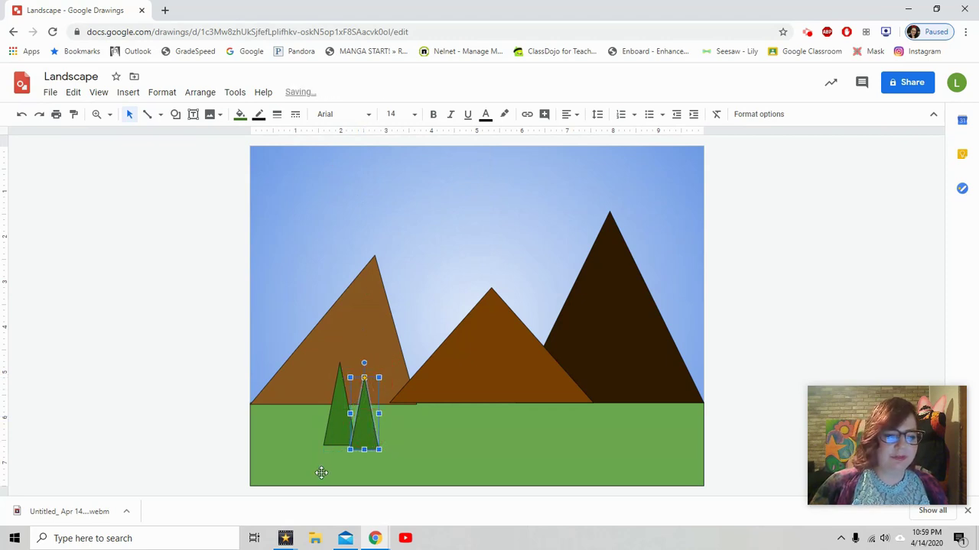
Paste and duplicate more tree copies, resizing and arranging them into a cluster on the grass
right_click(297, 417)
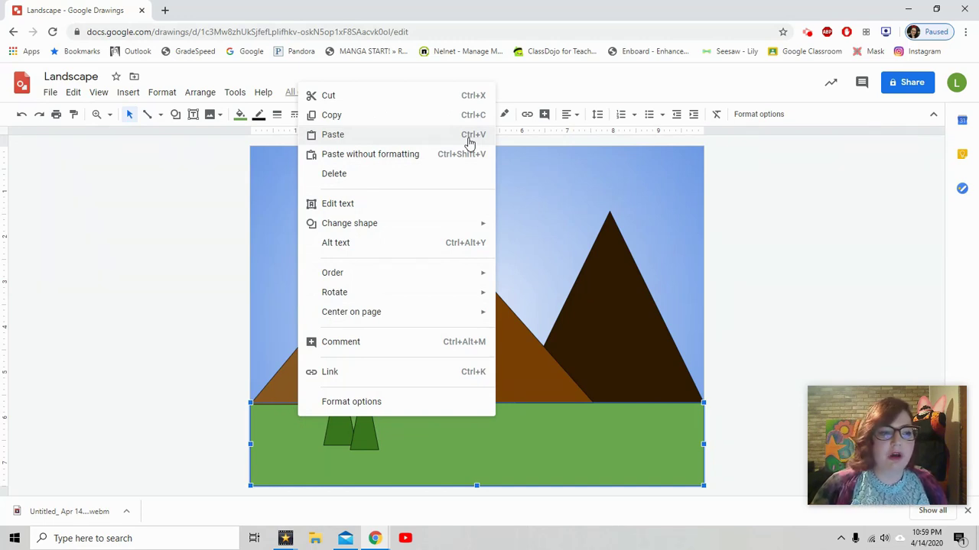
left_click(428, 443)
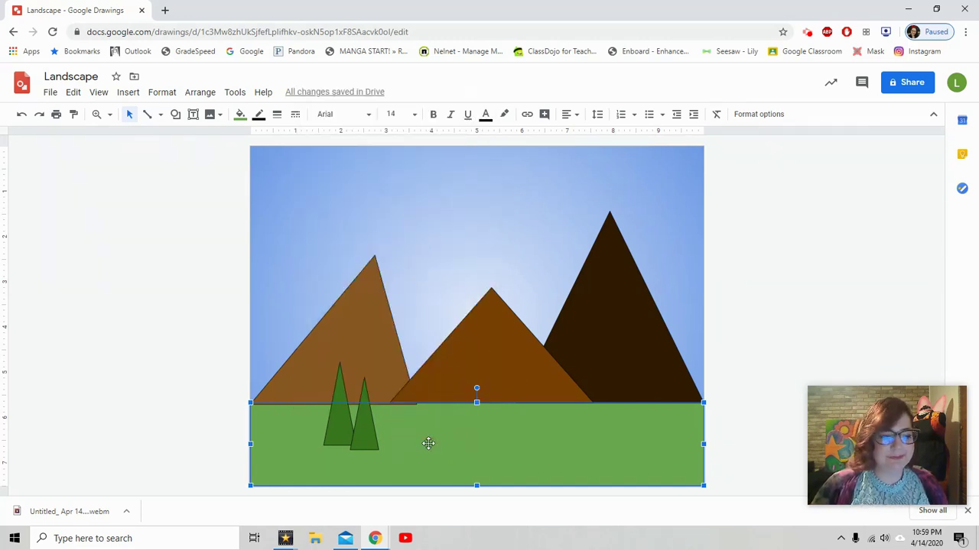
key("ctrl+v")
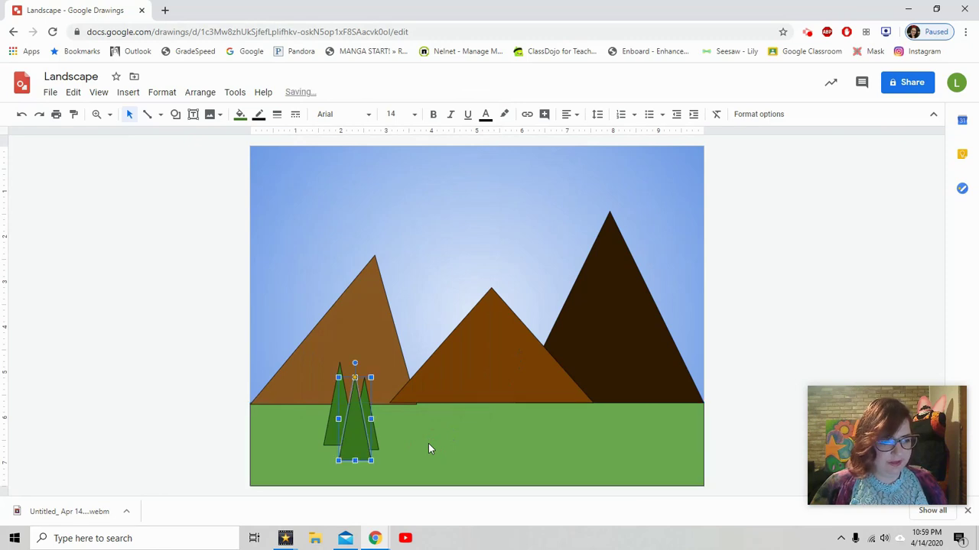
left_click(349, 422)
left_click_drag(348, 422, 328, 335)
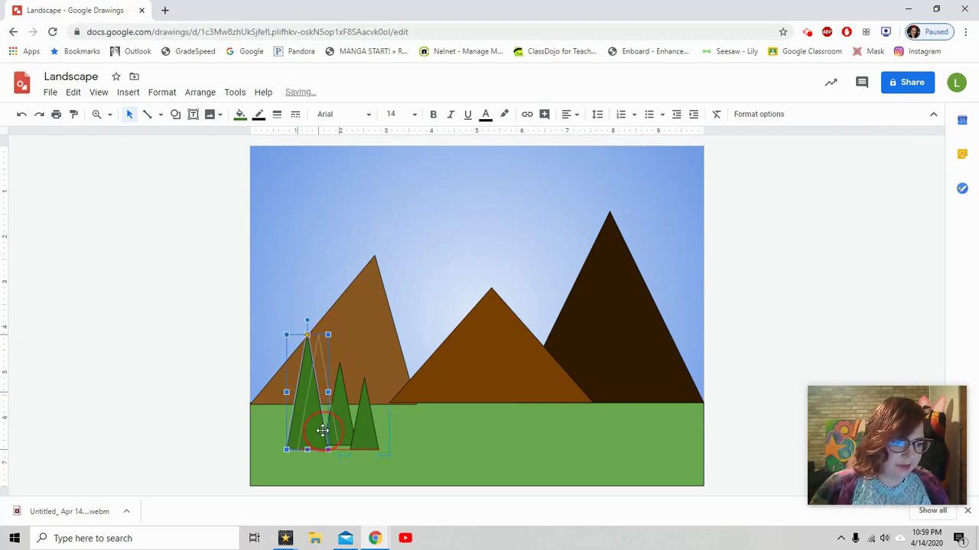
left_click_drag(321, 428, 333, 428)
left_click_drag(360, 460, 347, 451)
key("ctrl+d")
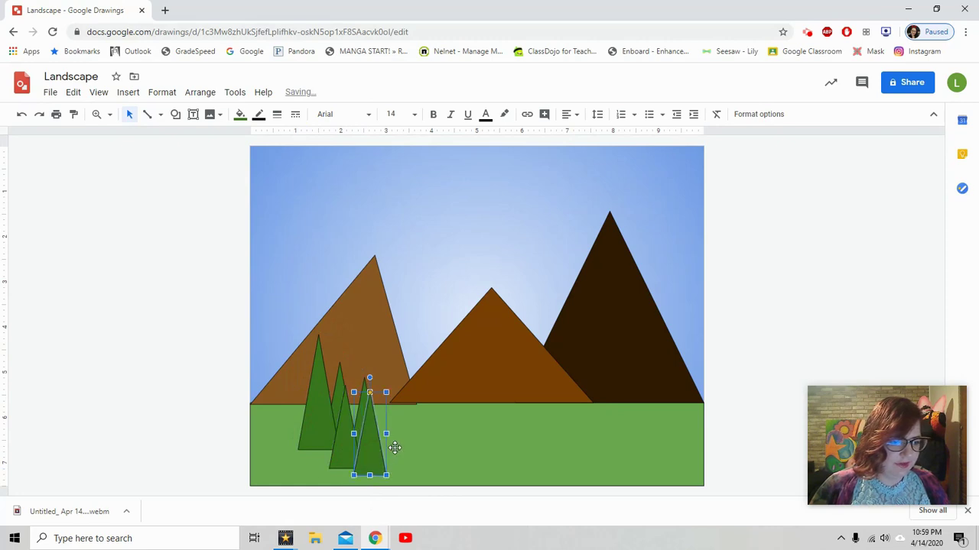
left_click_drag(386, 392, 382, 404)
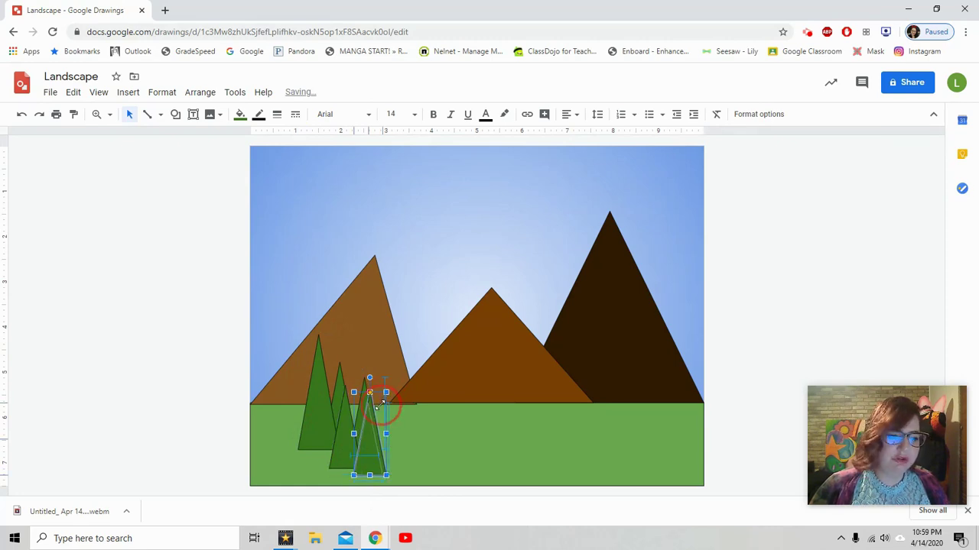
left_click_drag(366, 461, 382, 420)
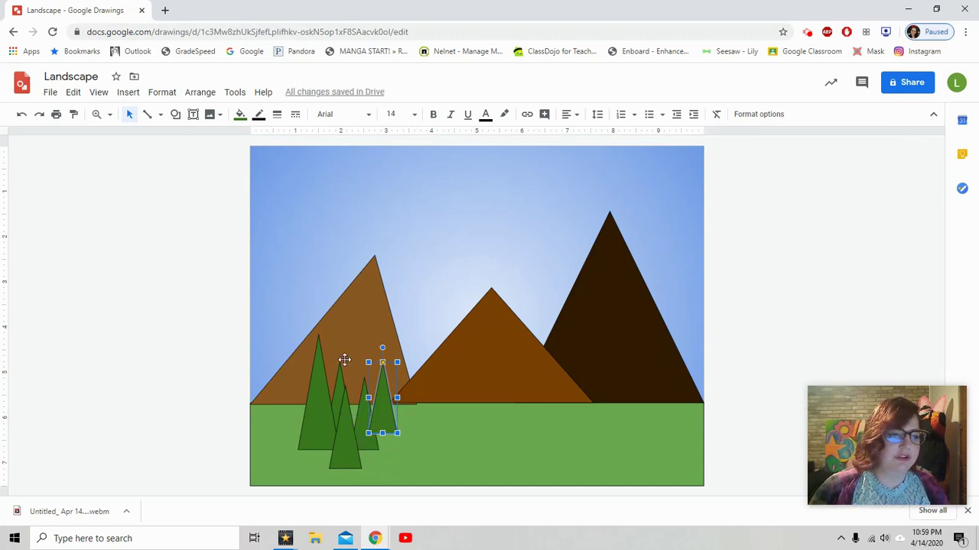
Send the small rightmost tree backward three times so it sits behind the neighbouring trees
left_click(202, 95)
left_click(228, 125)
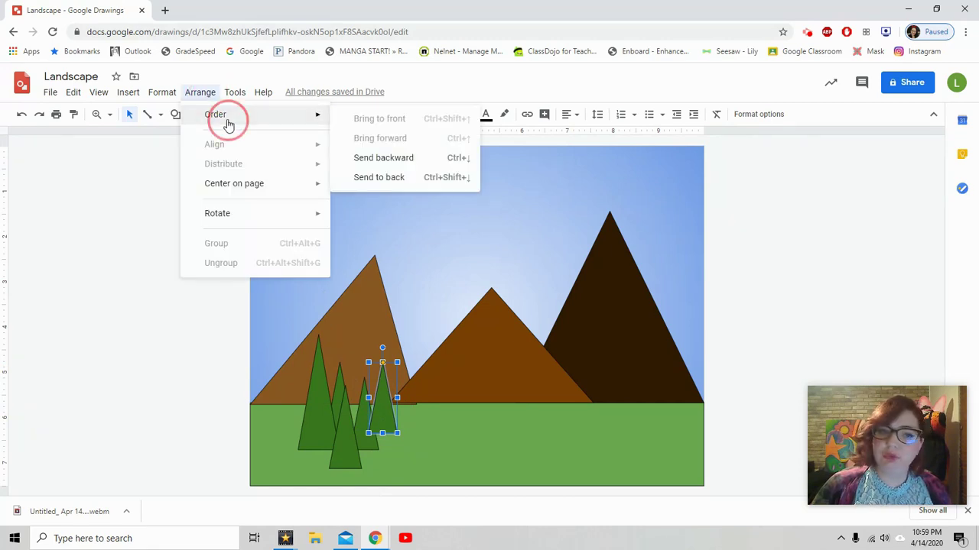
left_click(367, 159)
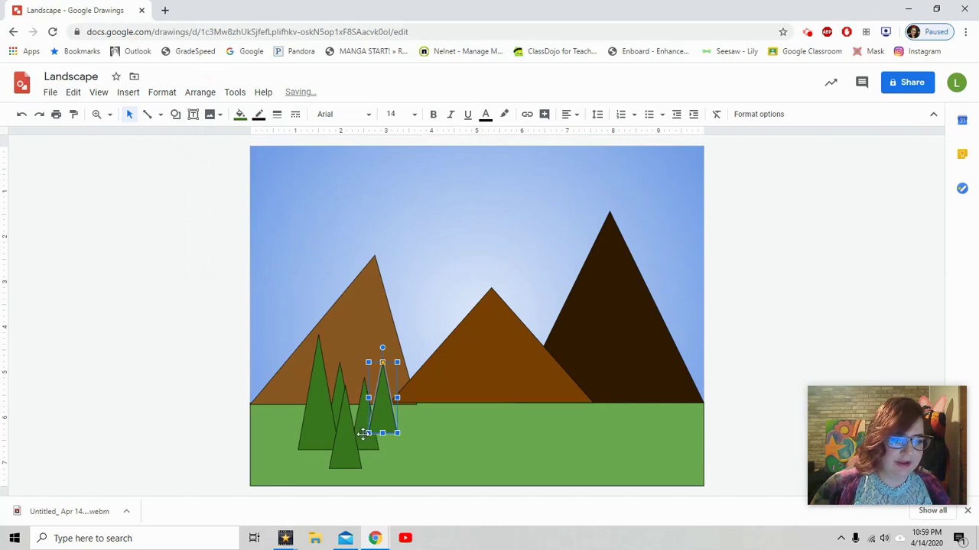
left_click(200, 93)
mouse_move(219, 113)
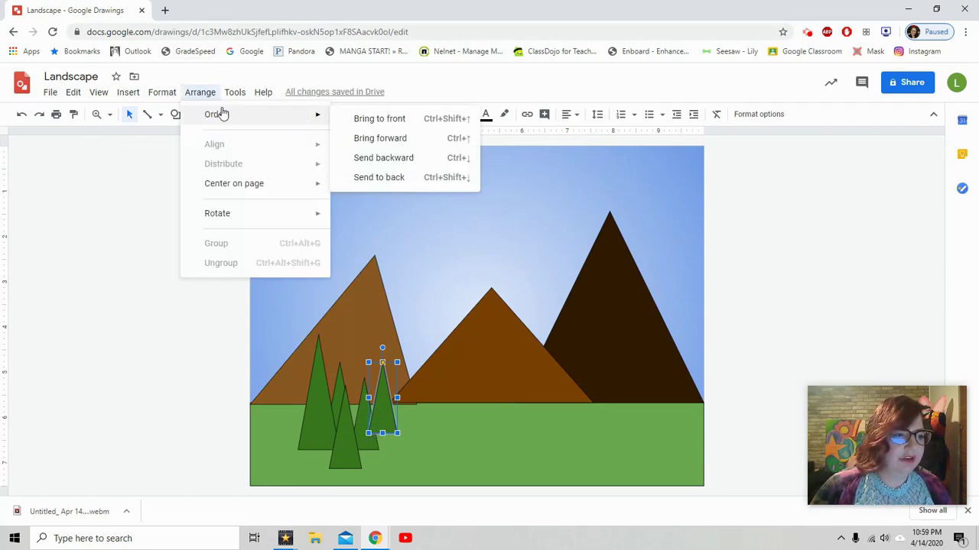
left_click(402, 160)
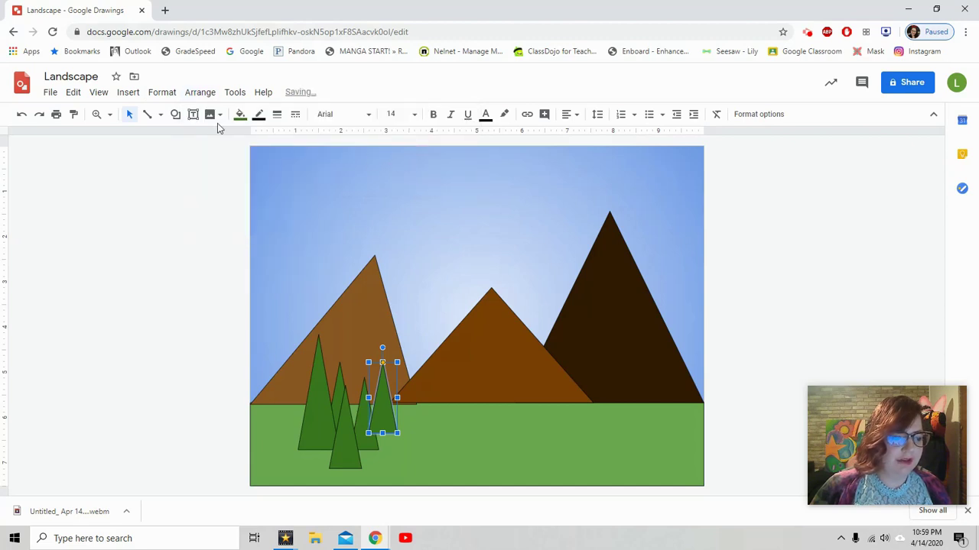
left_click(204, 94)
mouse_move(297, 130)
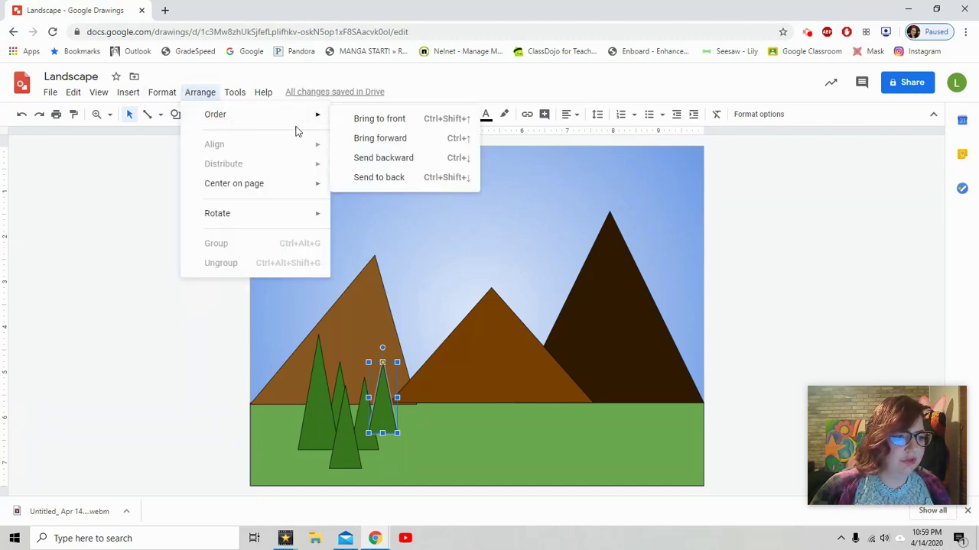
left_click(383, 161)
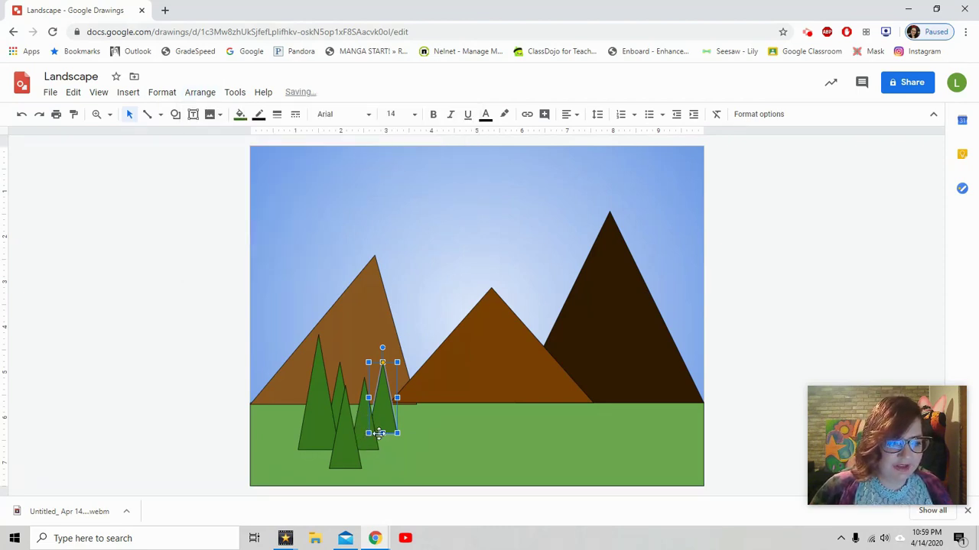
Nudge the middle brown mountain slightly lower so its base dips onto the grass
left_click(444, 456)
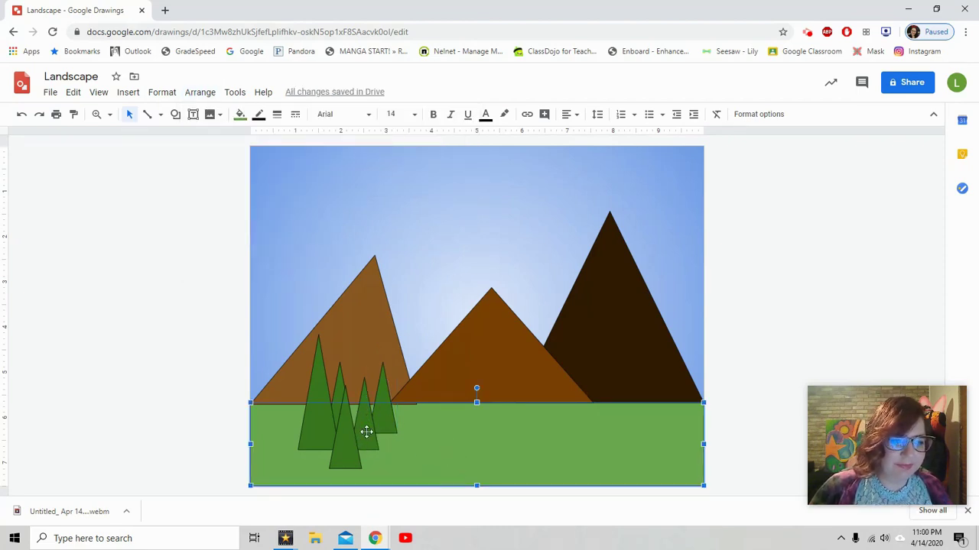
left_click(436, 391)
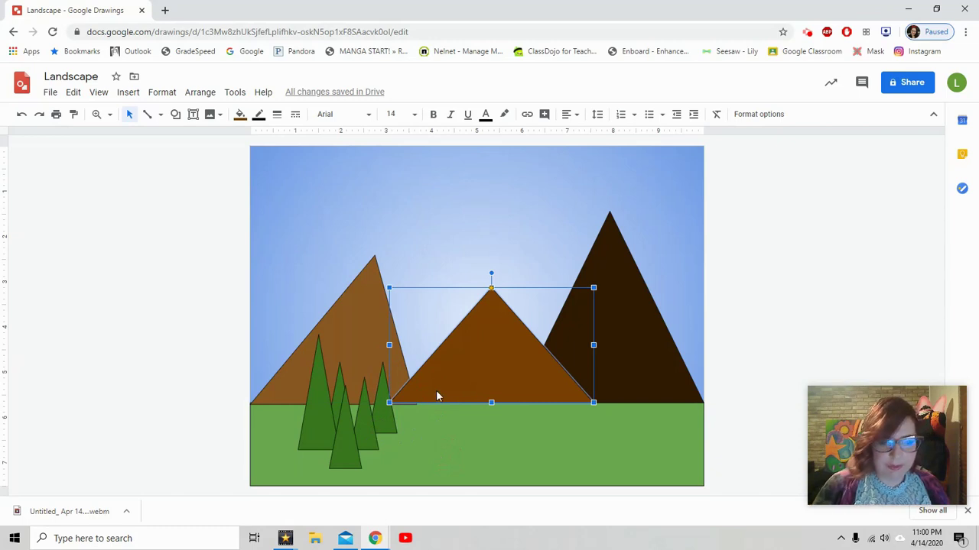
key("Down")
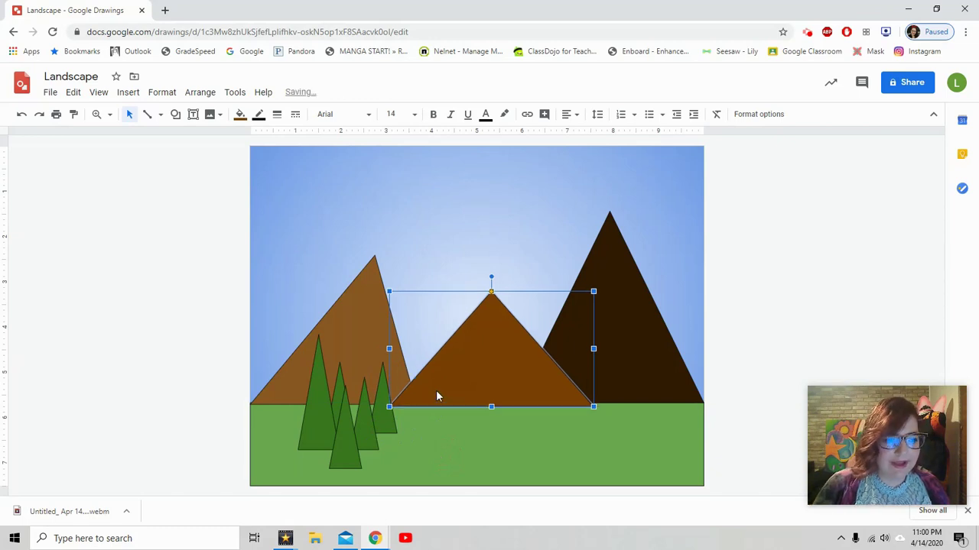
Paste a tree copy on the left and fill it and the middle tall tree dark green
left_click(386, 428)
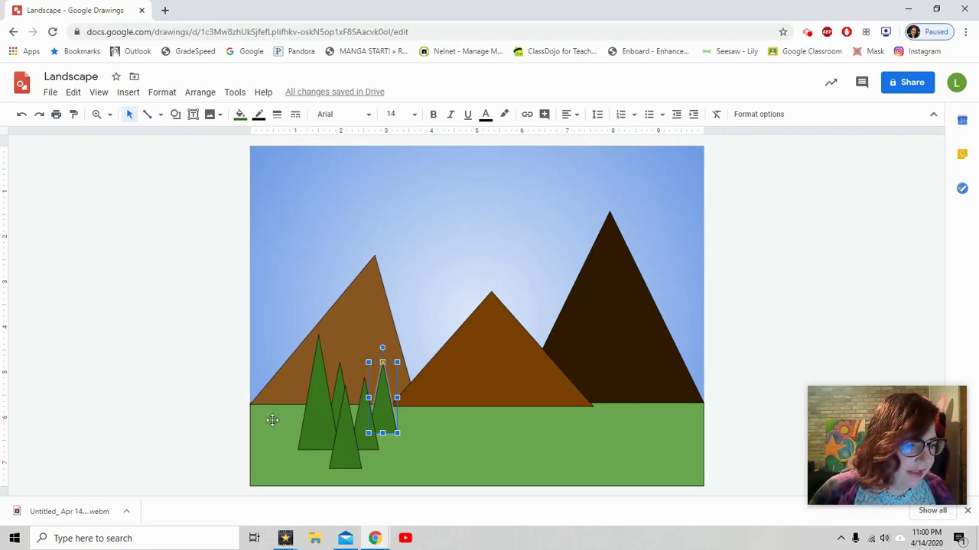
key("ctrl+v")
left_click_drag(375, 459, 285, 442)
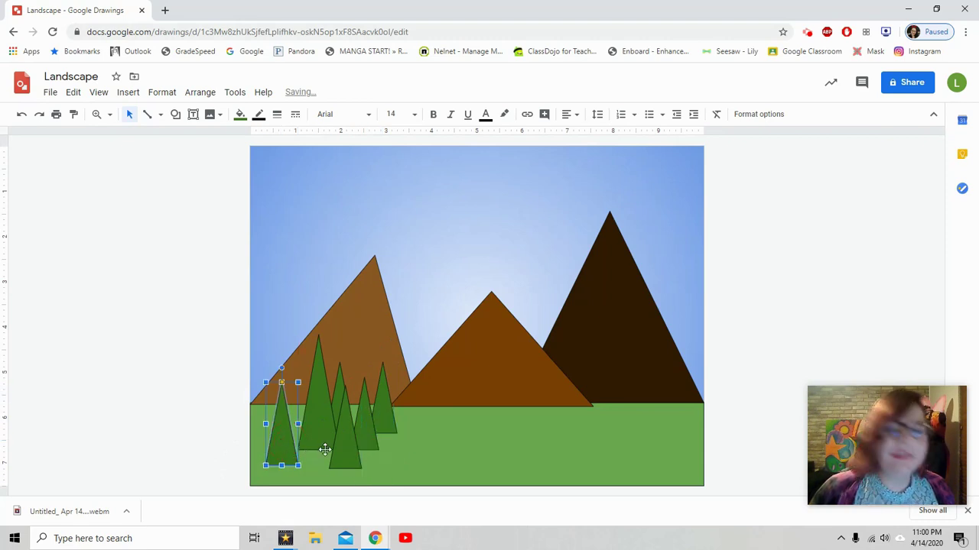
left_click(239, 114)
left_click(299, 277)
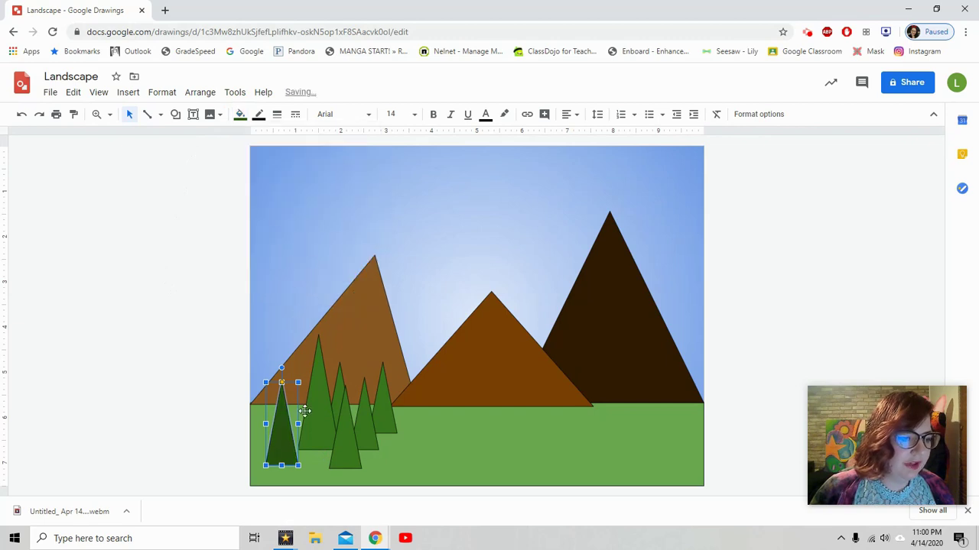
left_click(338, 405)
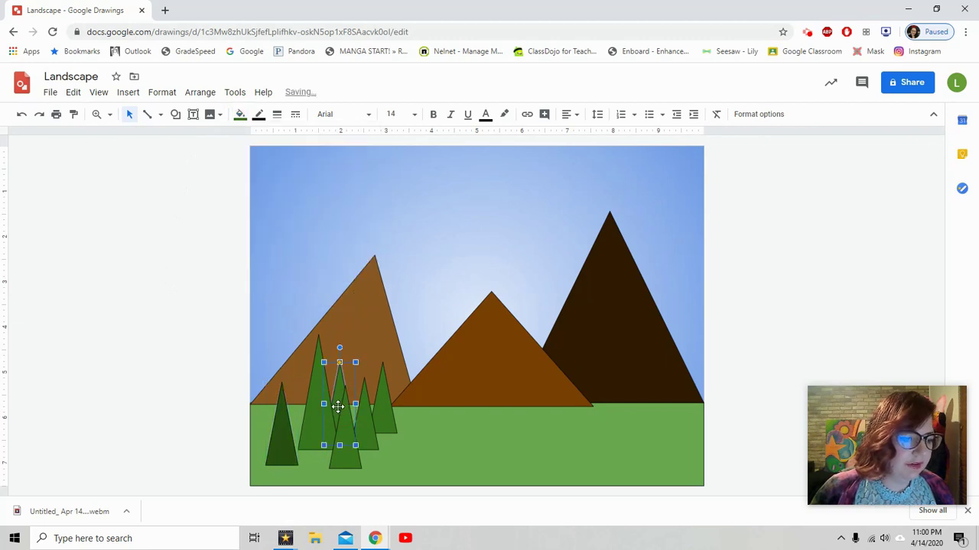
left_click(241, 116)
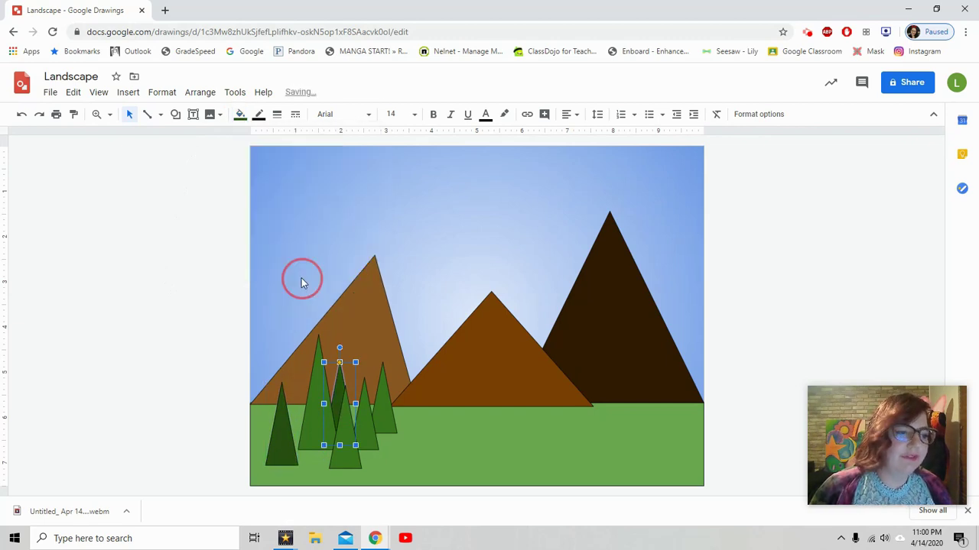
left_click(300, 279)
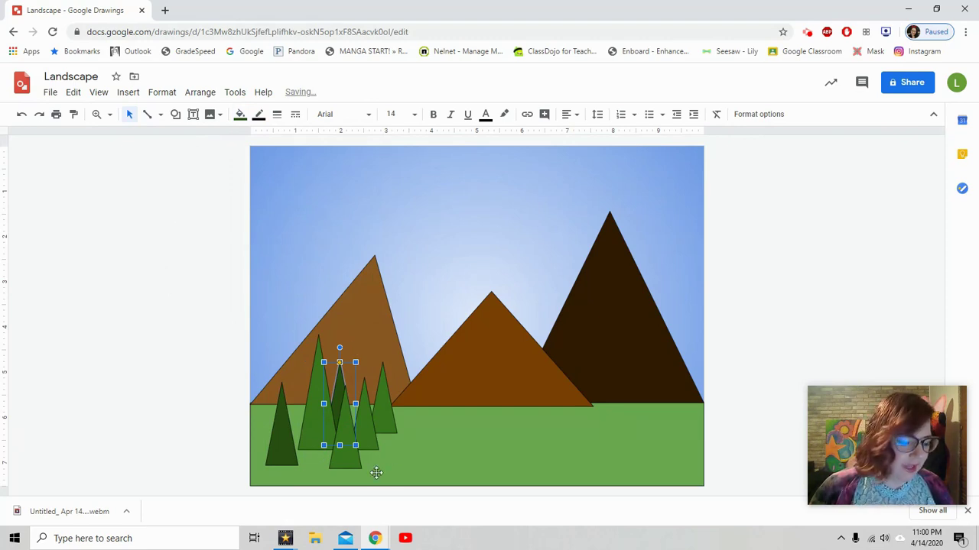
Paste another tree, shrink it into a small front tree, and fill it dark green
key("ctrl+v")
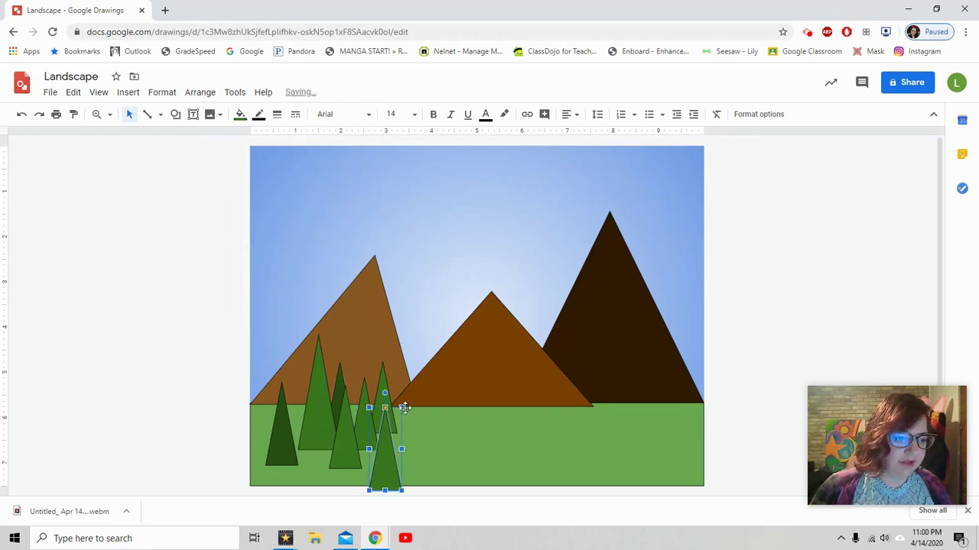
left_click_drag(403, 407, 318, 460)
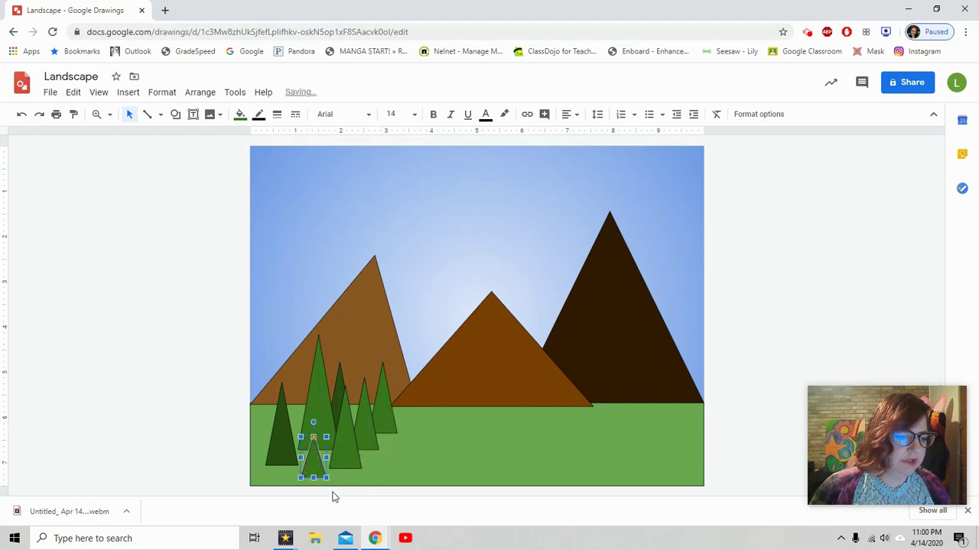
left_click(240, 116)
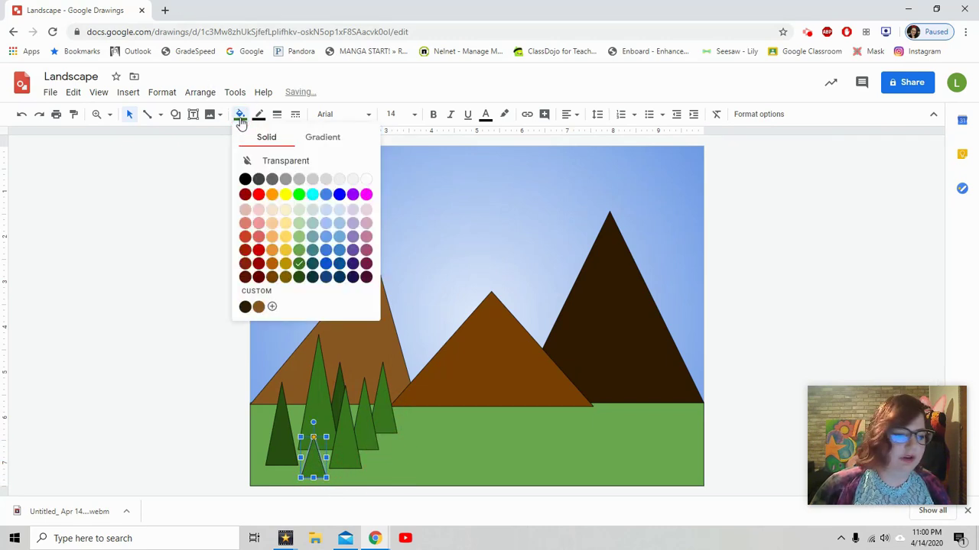
left_click(299, 276)
left_click(424, 465)
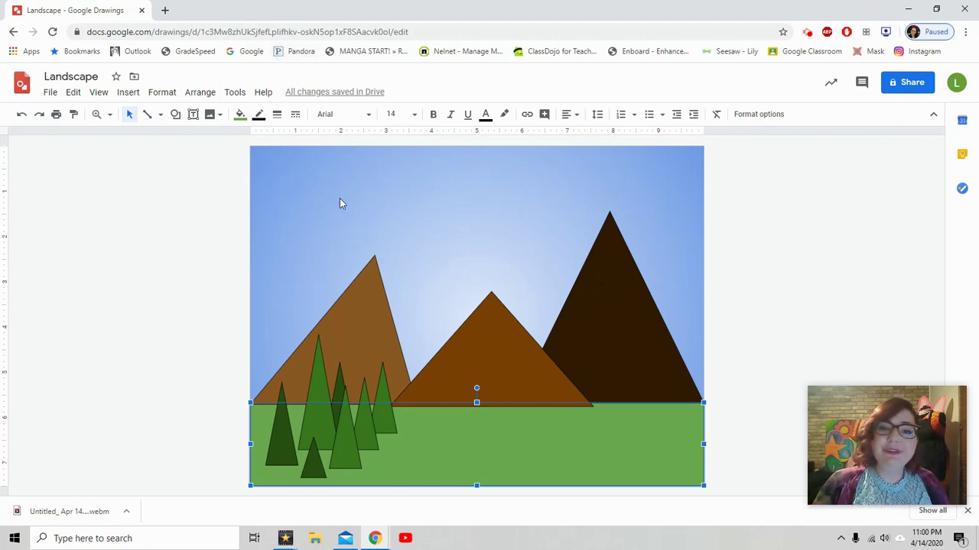
Draw a white cloud in the upper-left sky
left_click(177, 116)
mouse_move(226, 144)
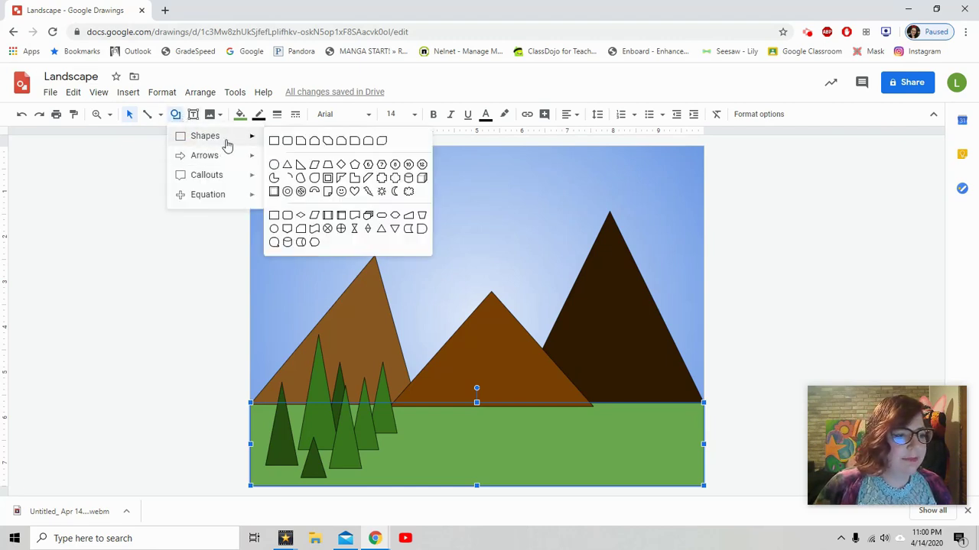
left_click(411, 194)
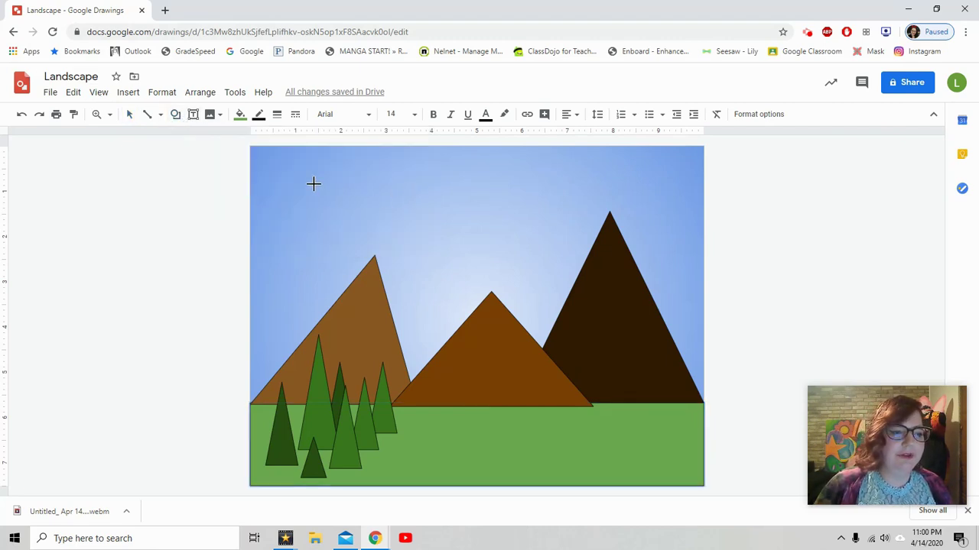
left_click_drag(293, 175, 393, 224)
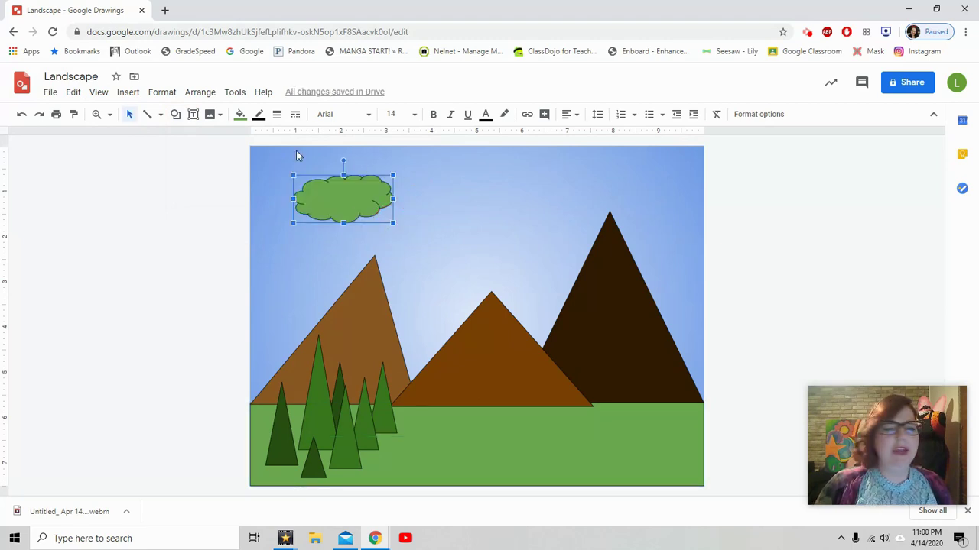
left_click(241, 116)
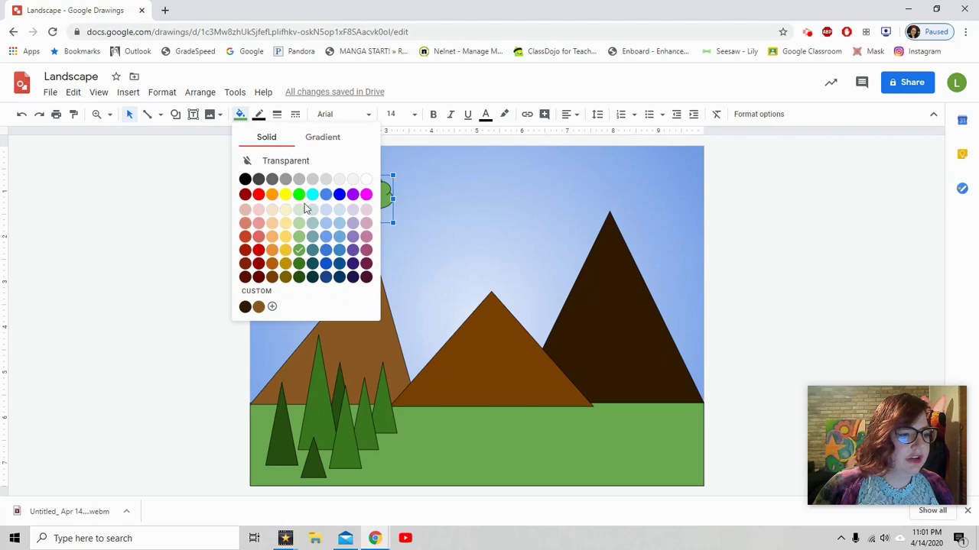
left_click(368, 182)
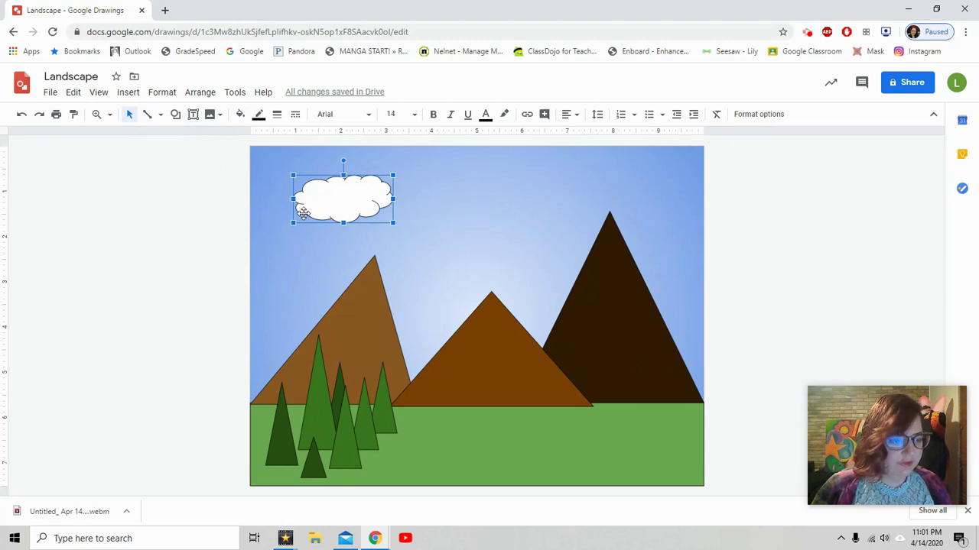
left_click_drag(304, 214, 311, 222)
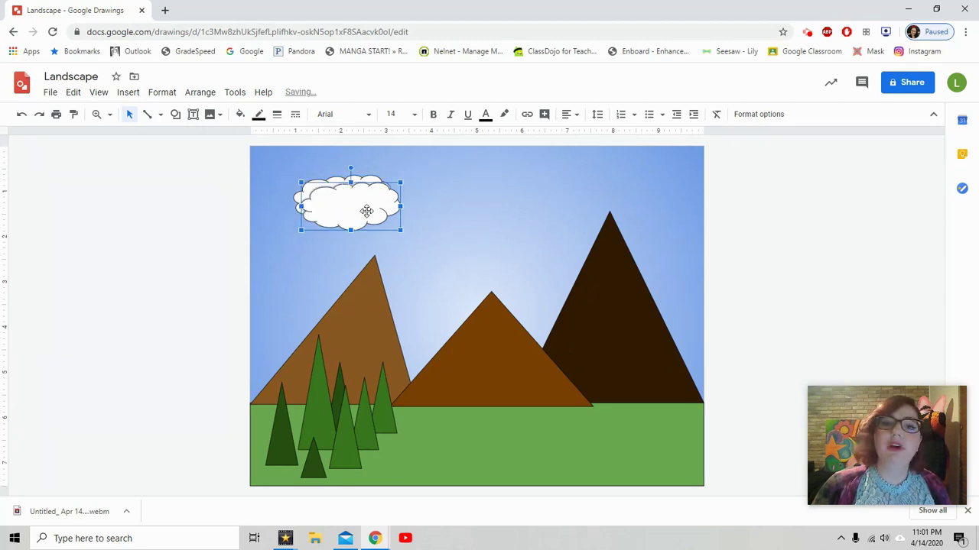
Place a second cloud by the dark mountain peak and send it behind the mountain
left_click_drag(367, 211, 576, 245)
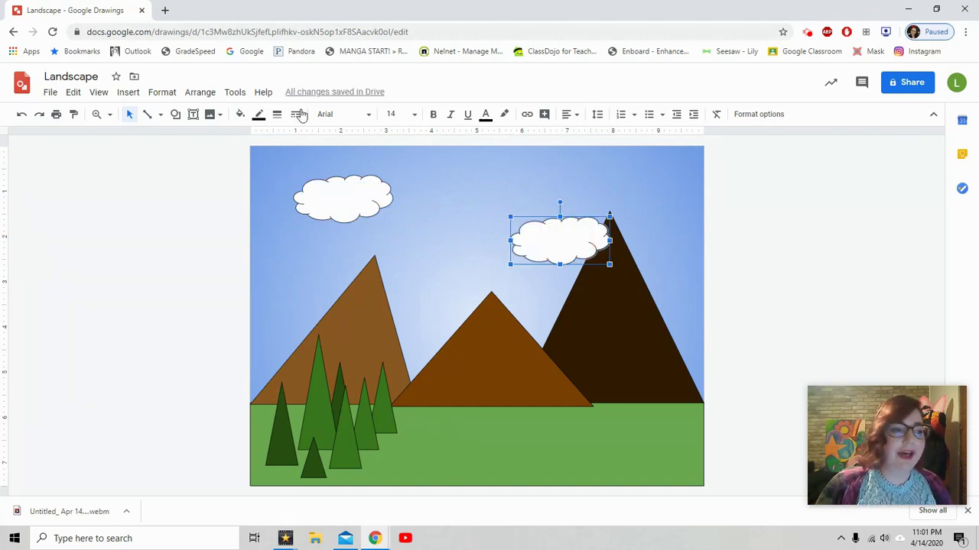
left_click(204, 96)
mouse_move(282, 118)
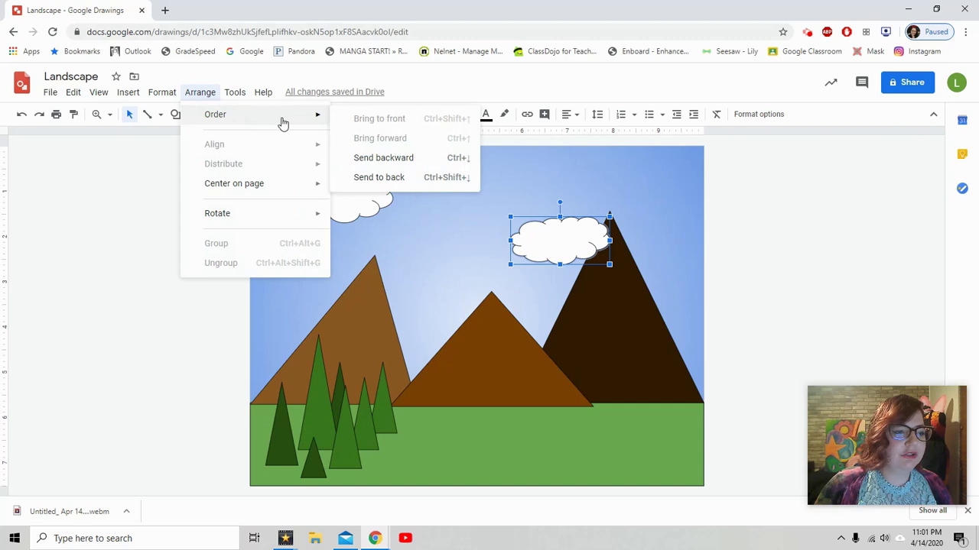
left_click(406, 159)
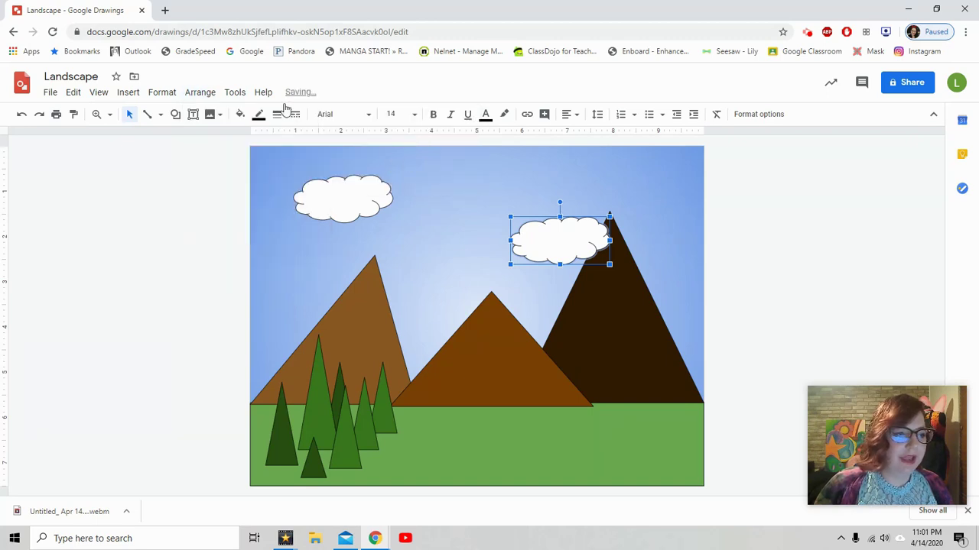
left_click(197, 92)
mouse_move(323, 122)
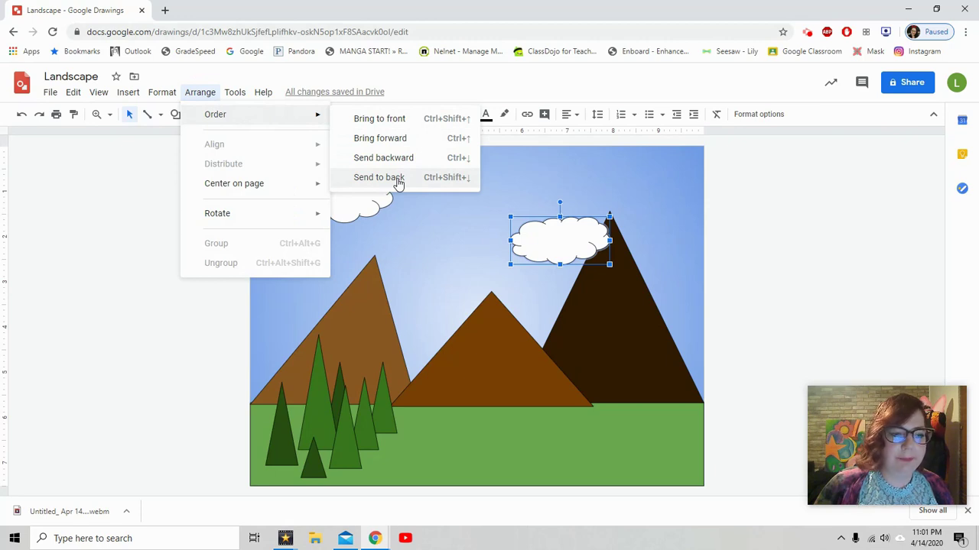
left_click(398, 182)
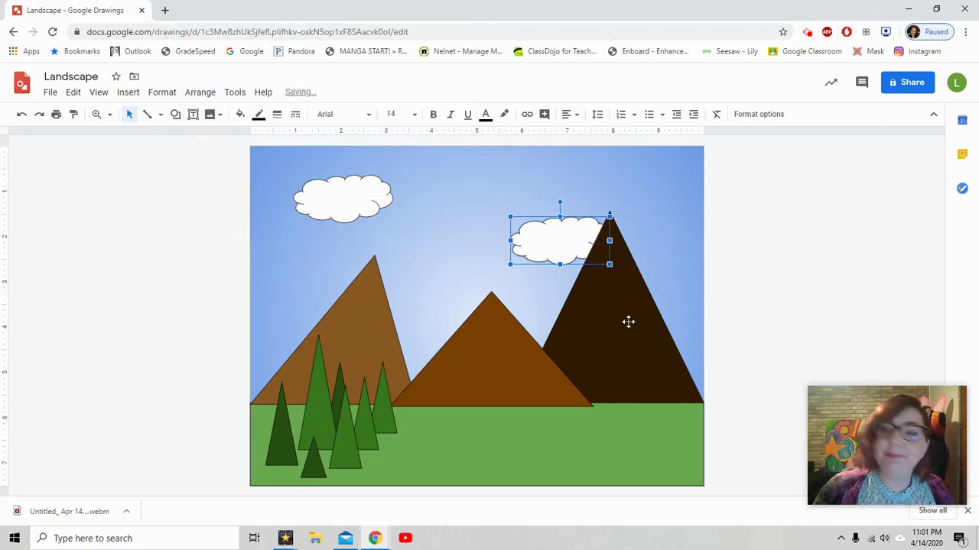
Draw a golden yellow sun, move it beside the left cloud, and narrow it slightly
left_click(668, 257)
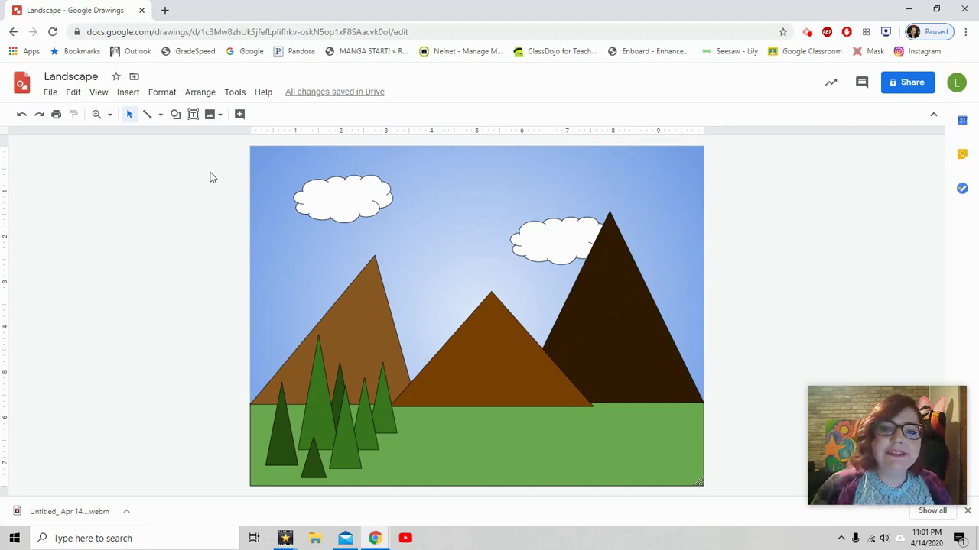
left_click(175, 115)
mouse_move(202, 136)
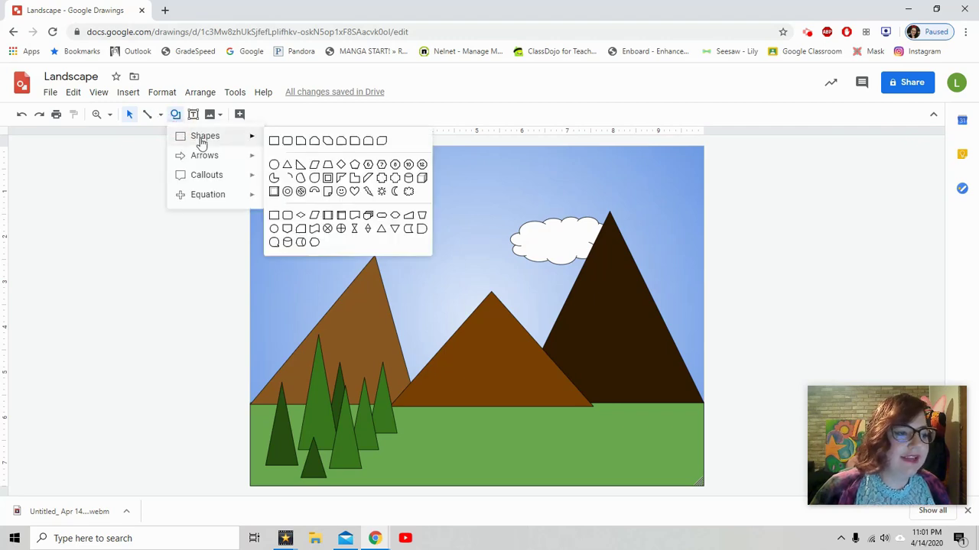
left_click(382, 191)
left_click_drag(411, 219, 489, 298)
left_click(239, 114)
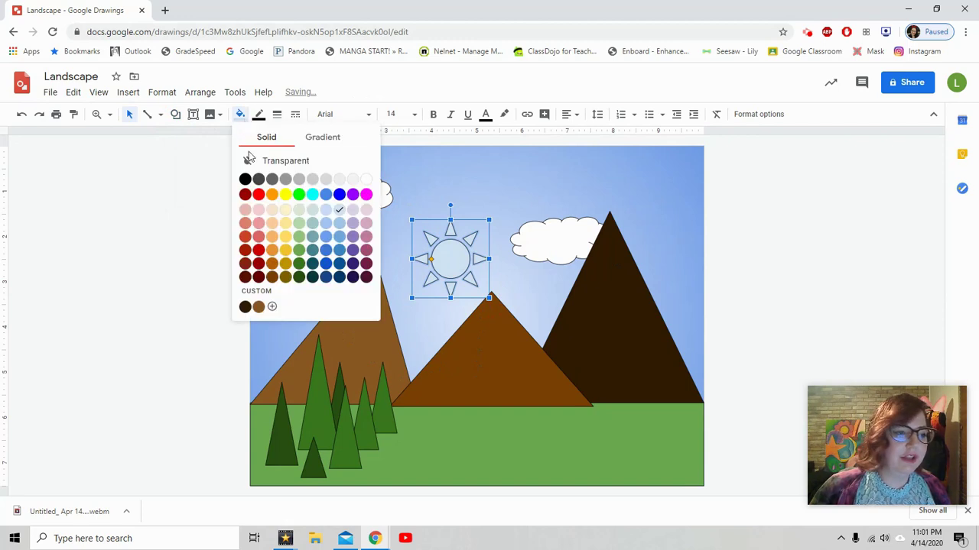
left_click(286, 249)
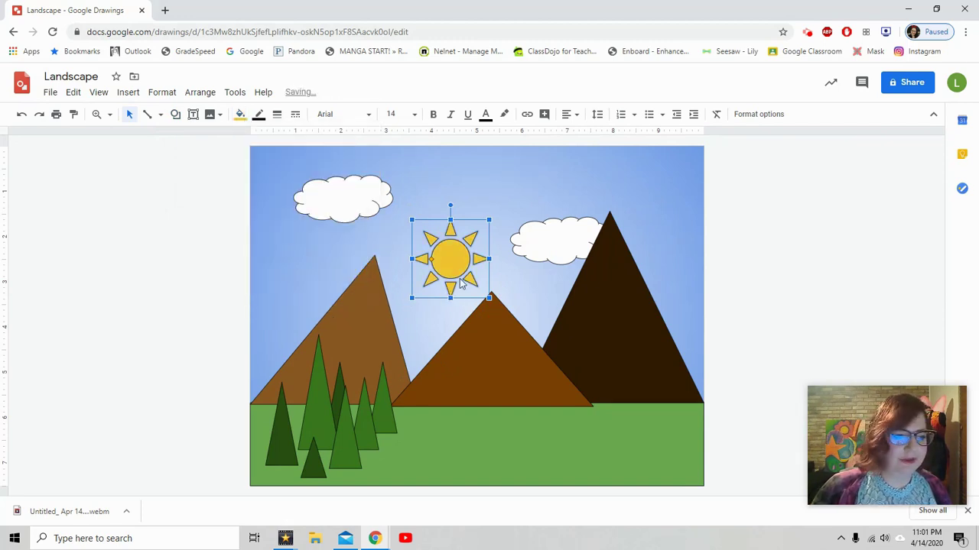
left_click_drag(450, 260, 398, 206)
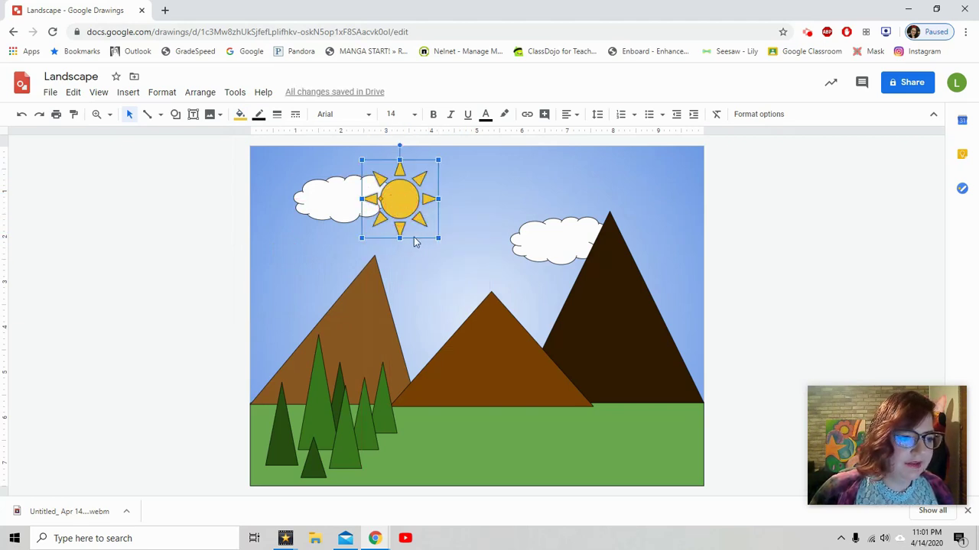
left_click_drag(438, 199, 428, 199)
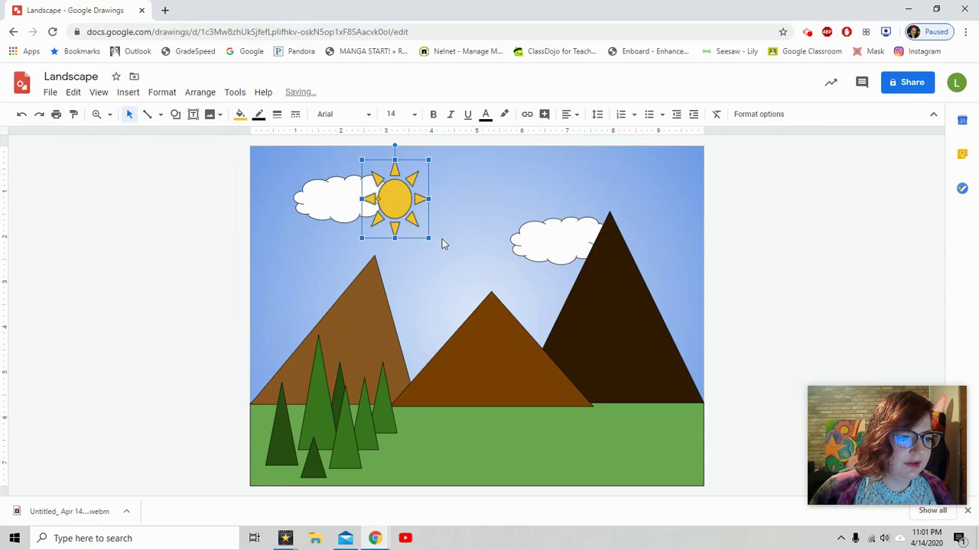
Bring the left cloud in front of the sun
left_click(324, 199)
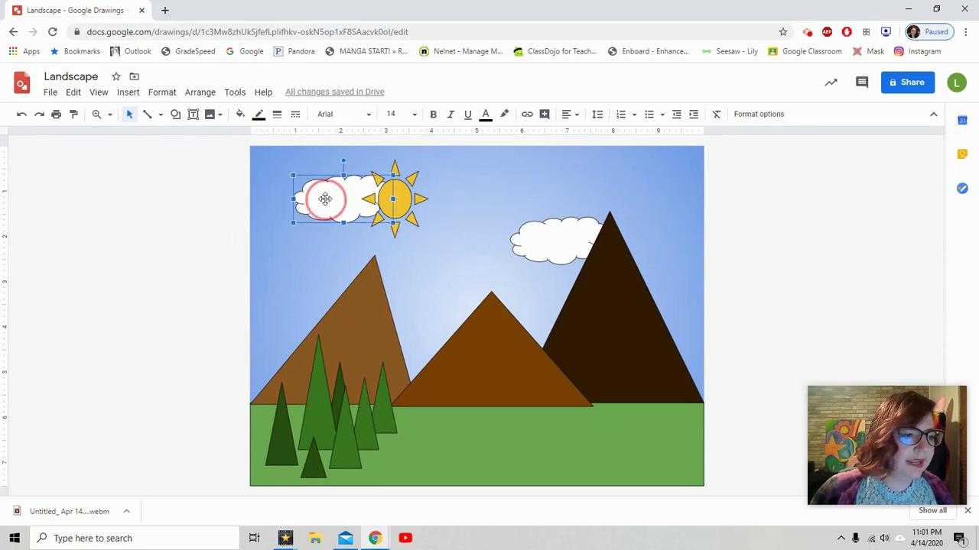
left_click(202, 93)
mouse_move(236, 116)
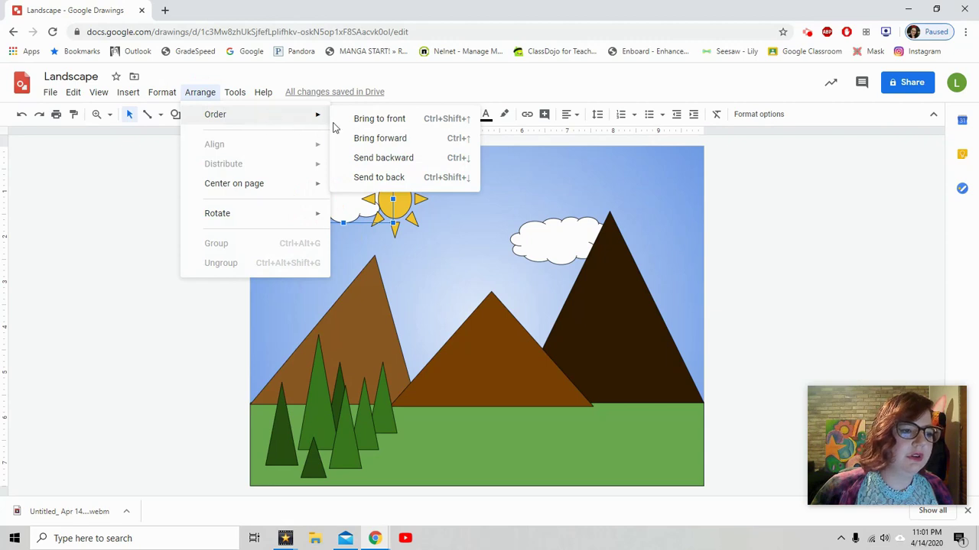
left_click(394, 129)
left_click(453, 237)
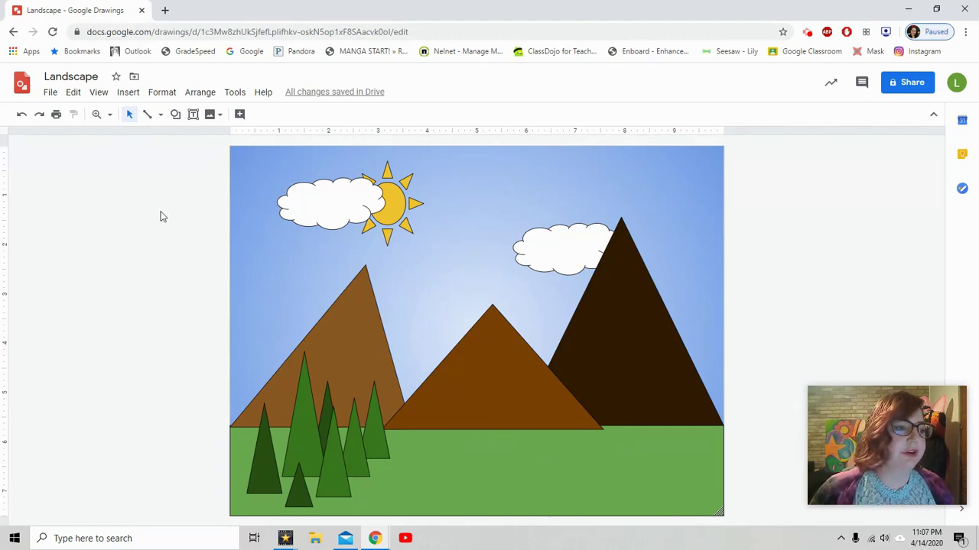
Outline a river on the grass with a polyline and fill it dark blue
left_click(159, 115)
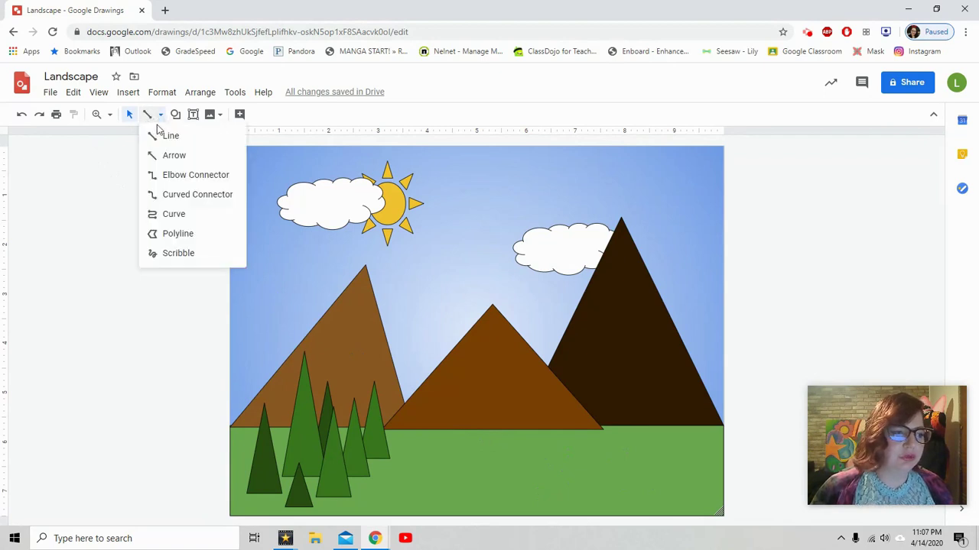
left_click(183, 234)
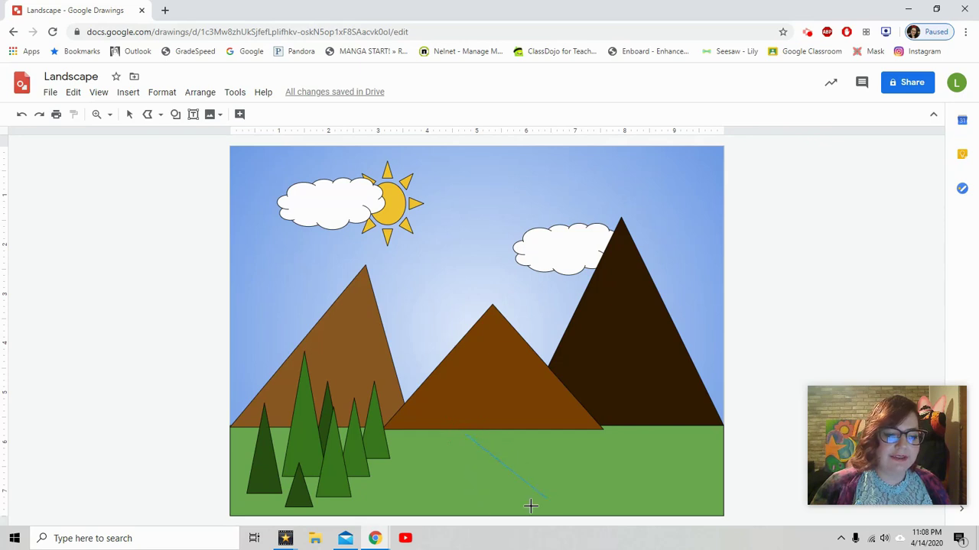
left_click(467, 457)
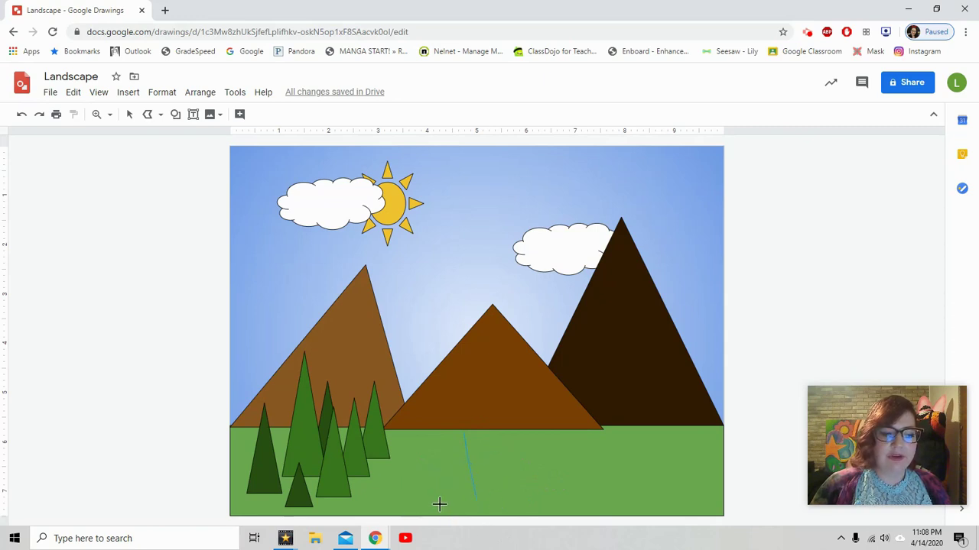
left_click(501, 478)
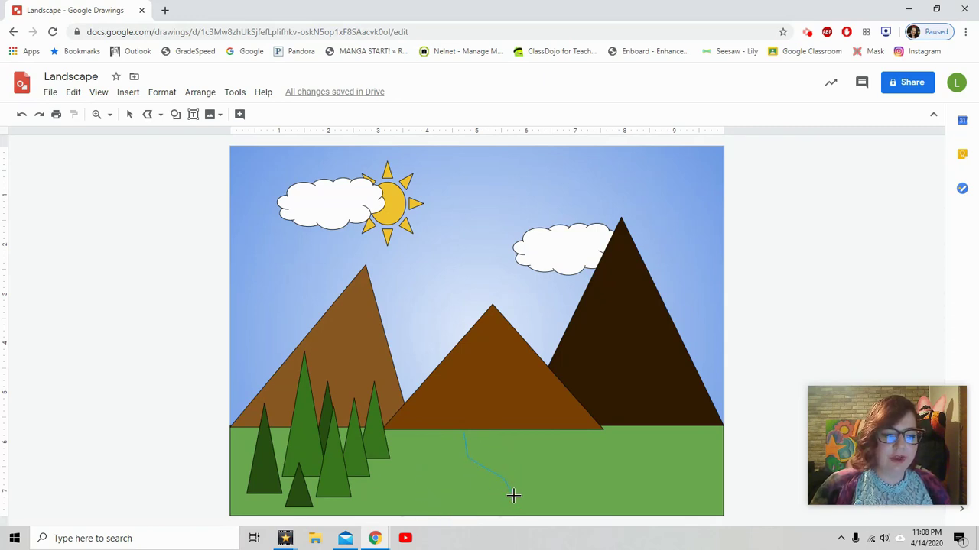
left_click(512, 514)
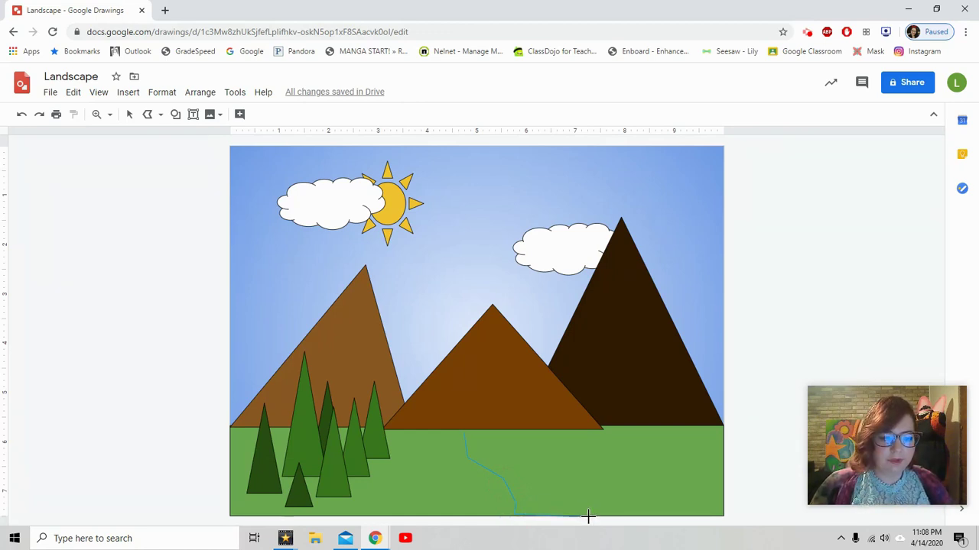
left_click(588, 516)
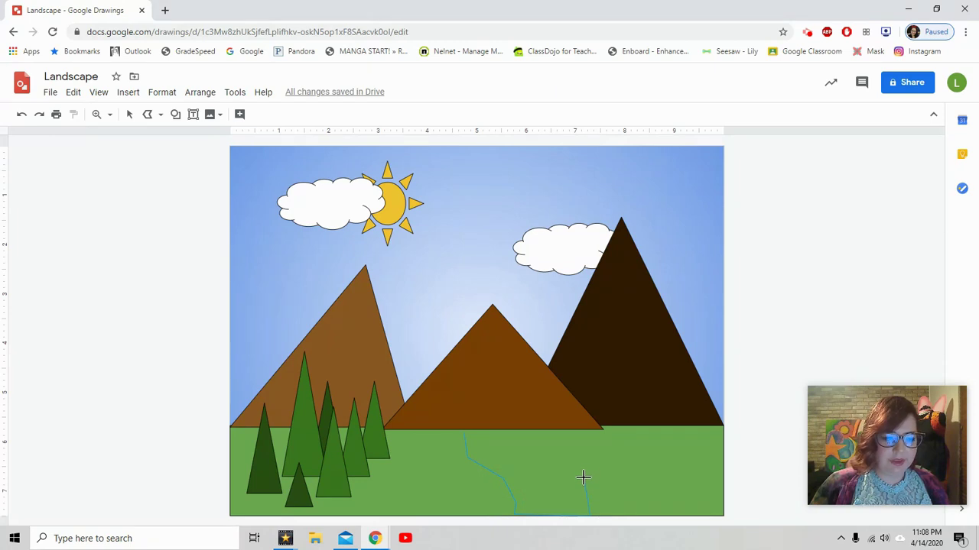
left_click(583, 477)
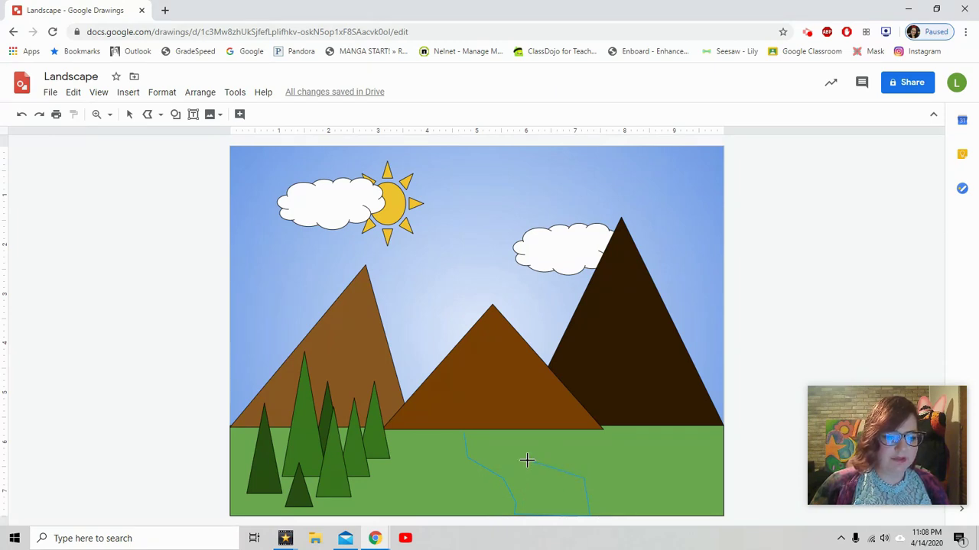
left_click(465, 432)
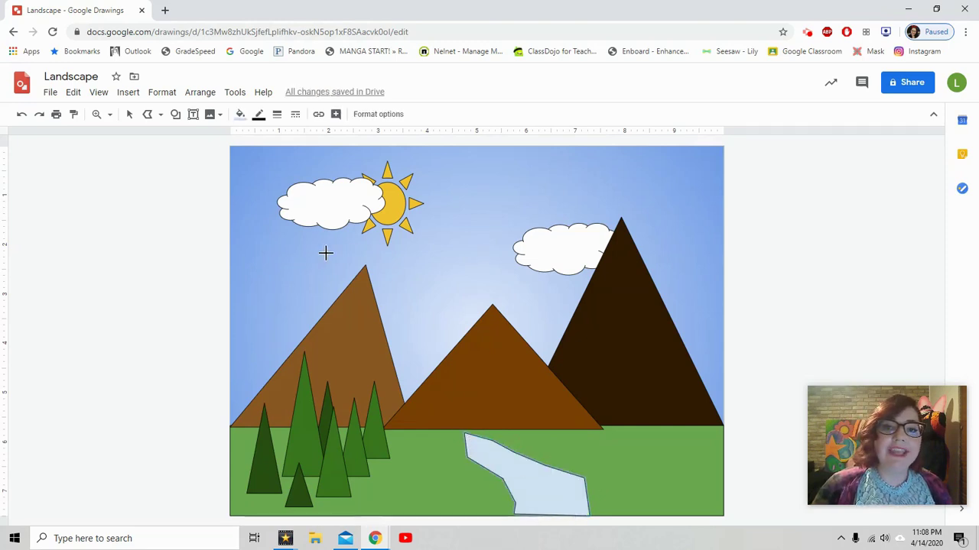
left_click(240, 114)
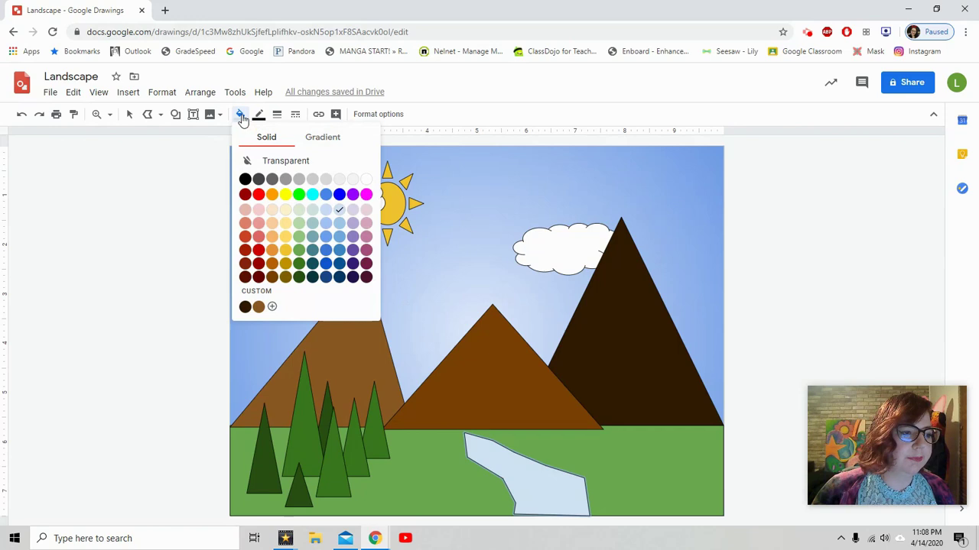
left_click(339, 264)
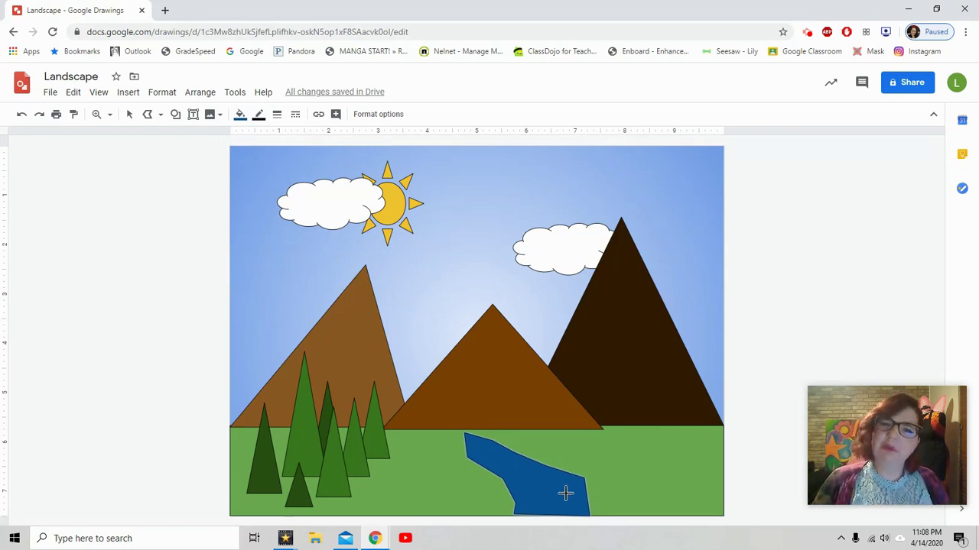
Replace the first river with a wider polyline river filled bright blue
left_click(129, 114)
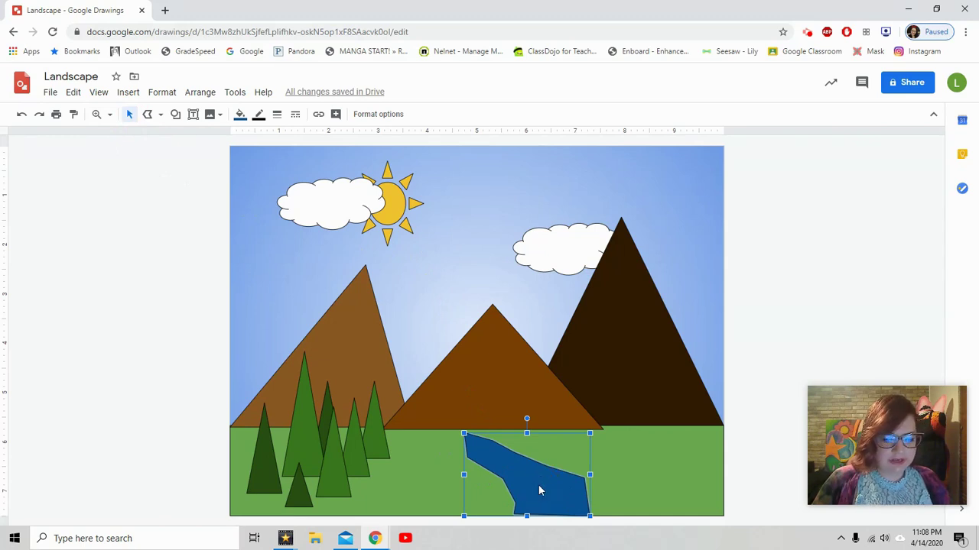
key("Delete")
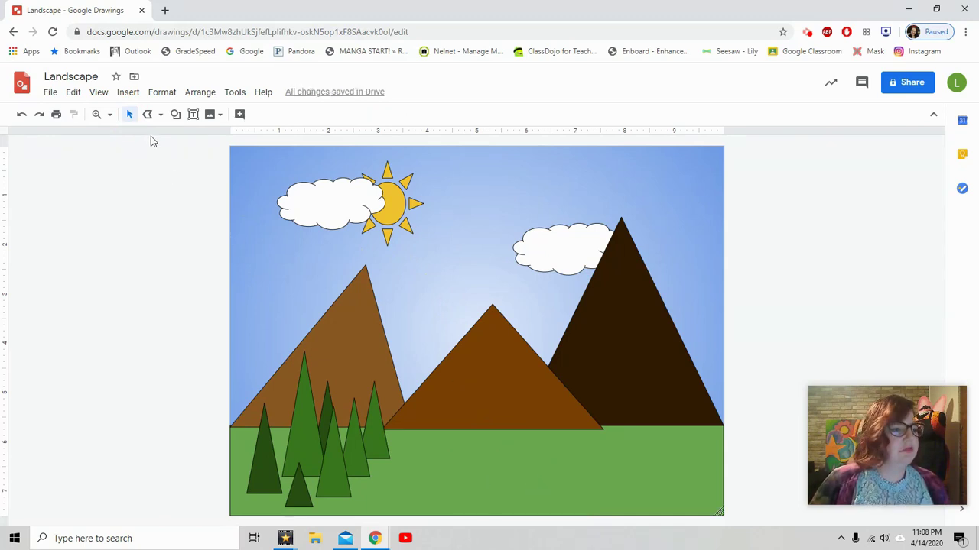
left_click(151, 116)
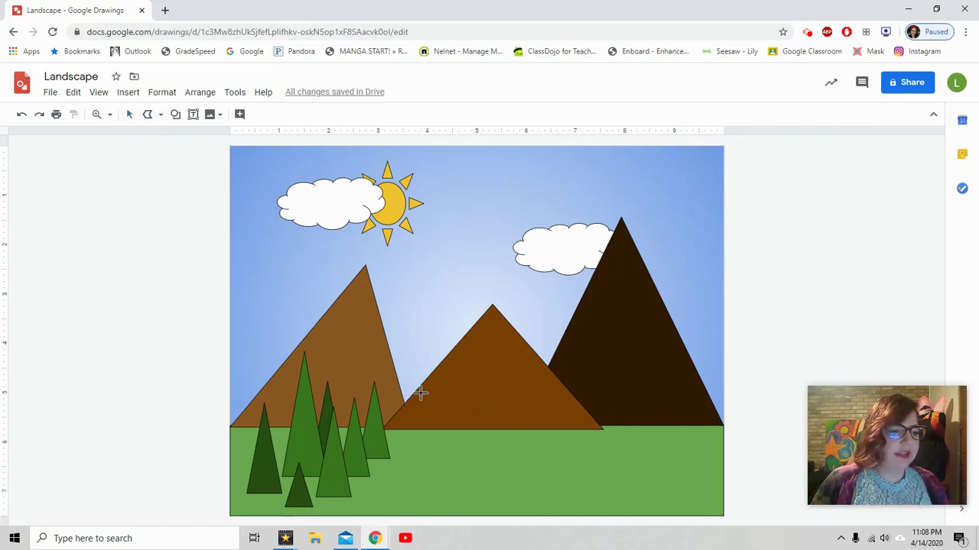
mouse_move(427, 431)
left_mouse_down()
mouse_move(482, 478)
mouse_move(466, 495)
mouse_move(490, 524)
mouse_move(510, 512)
mouse_move(644, 514)
mouse_move(552, 461)
mouse_move(525, 464)
mouse_move(470, 431)
mouse_move(430, 429)
left_mouse_up()
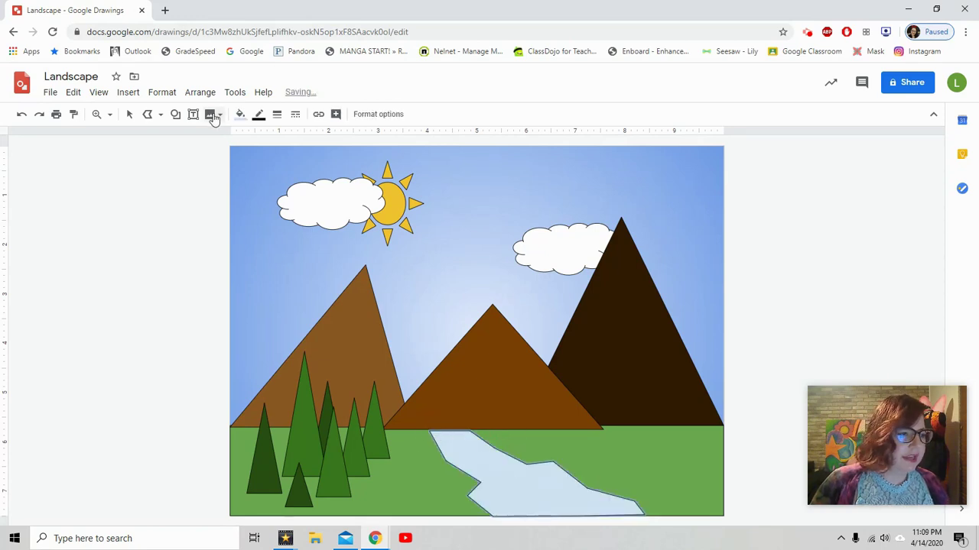
left_click(239, 114)
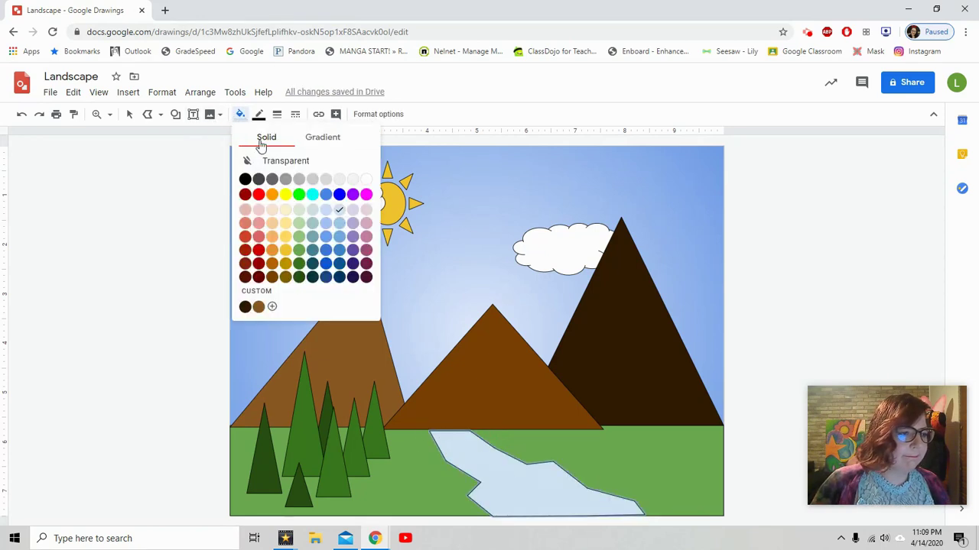
left_click(344, 193)
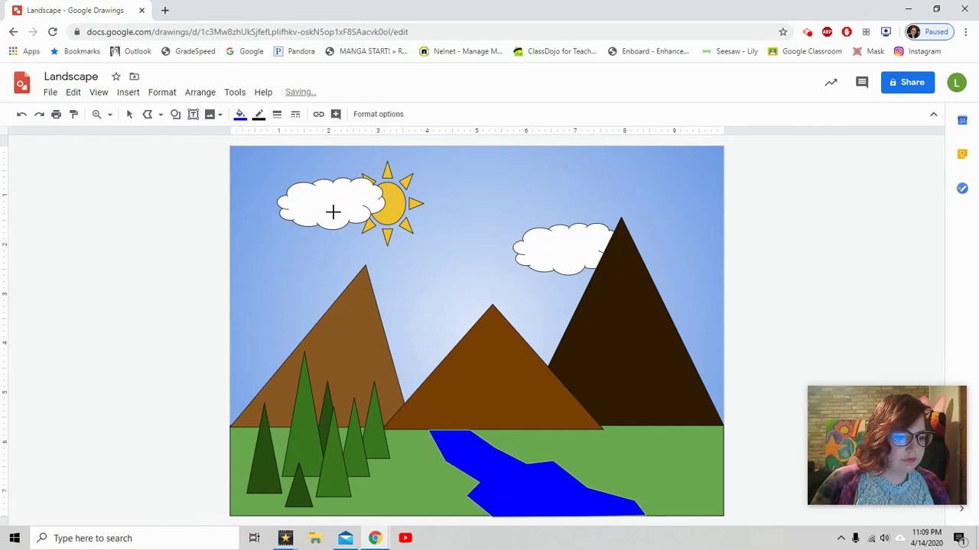
left_click(130, 115)
left_click(662, 487)
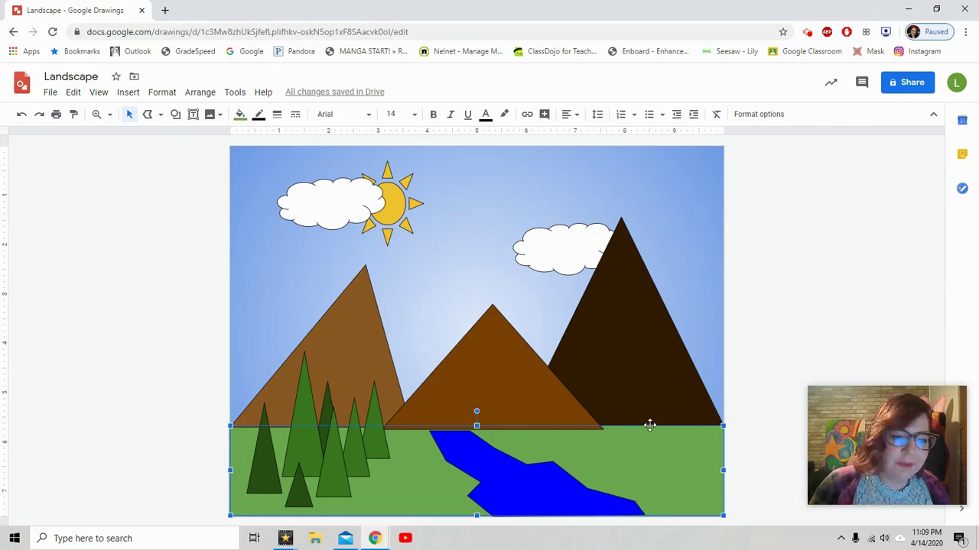
Draw a small magenta oval on the grass beside the river
left_click(175, 113)
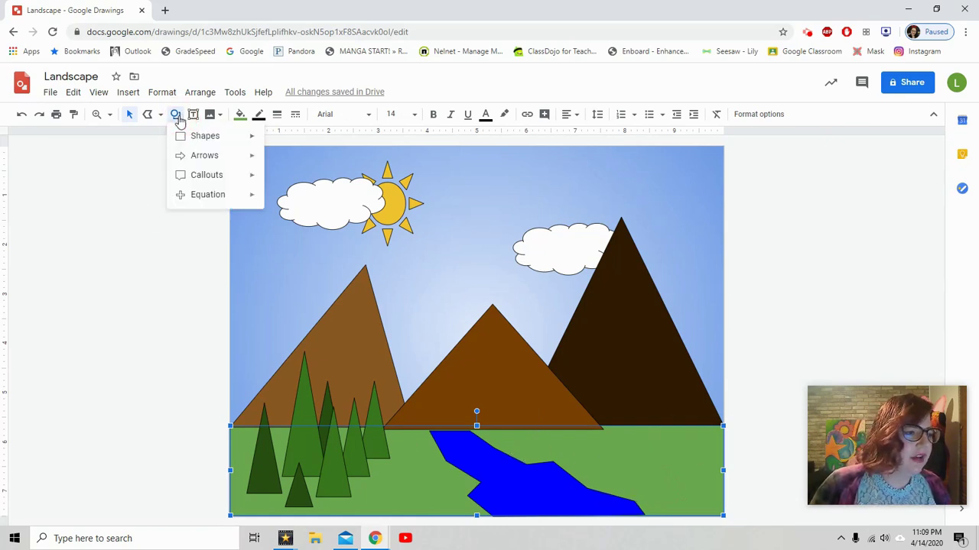
mouse_move(227, 142)
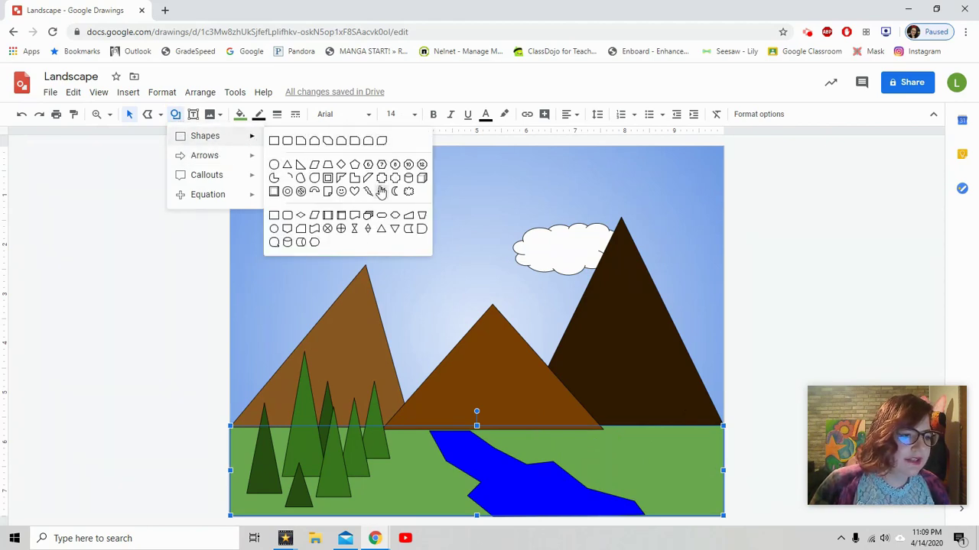
left_click(273, 165)
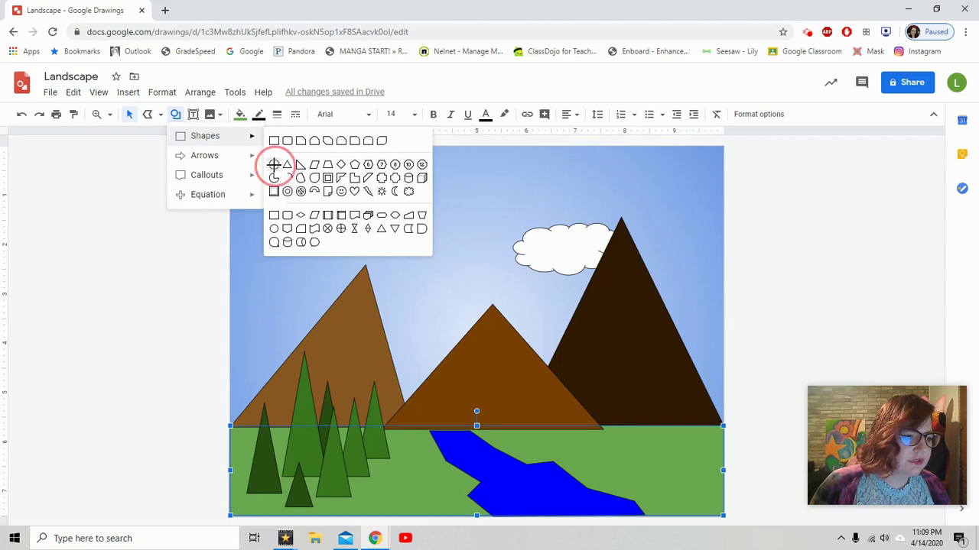
left_click_drag(571, 455, 583, 463)
left_click(243, 115)
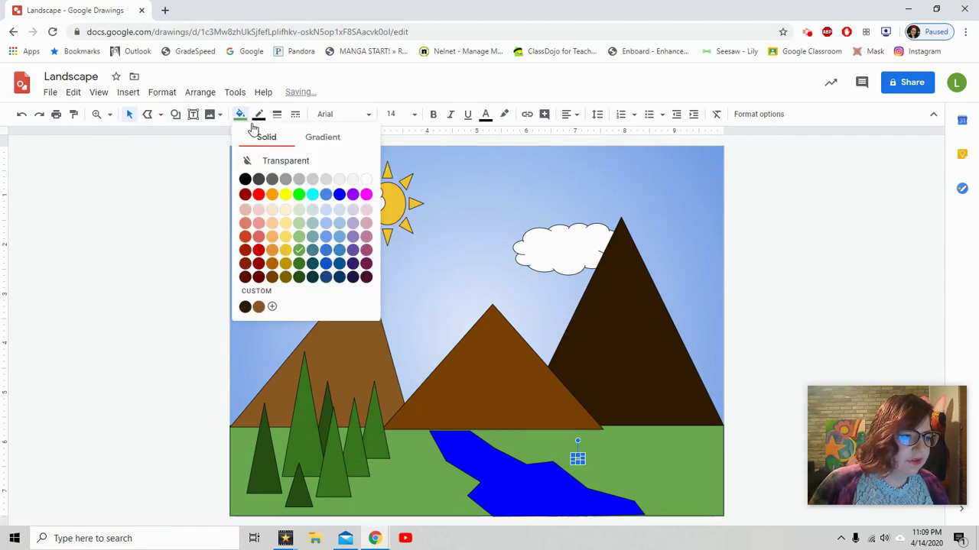
left_click(367, 192)
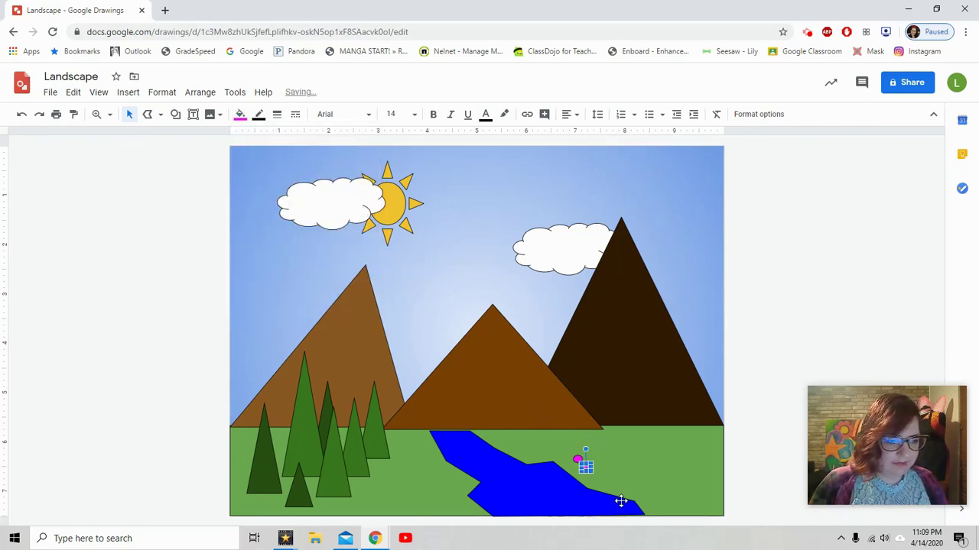
Duplicate the magenta oval into a flower cluster and nudge the group left into place
key("ctrl+d")
key("ctrl+d")
key("ctrl+d")
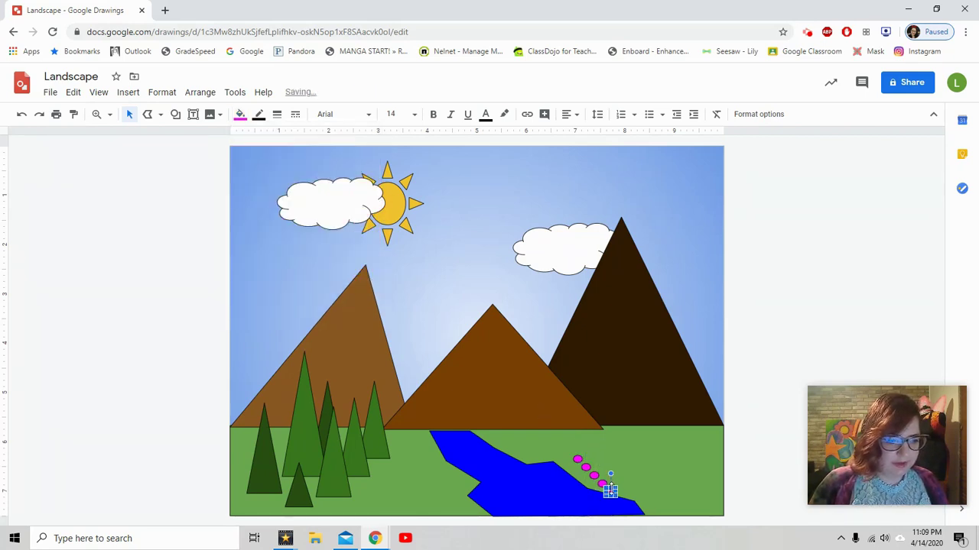
mouse_move(593, 475)
left_mouse_down()
mouse_move(614, 496)
mouse_move(603, 477)
left_mouse_up()
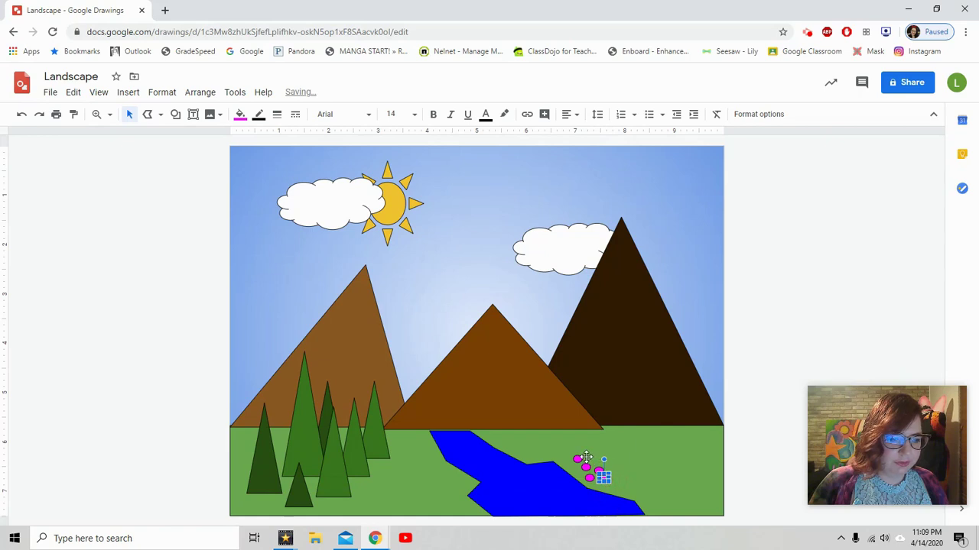
left_click(619, 498)
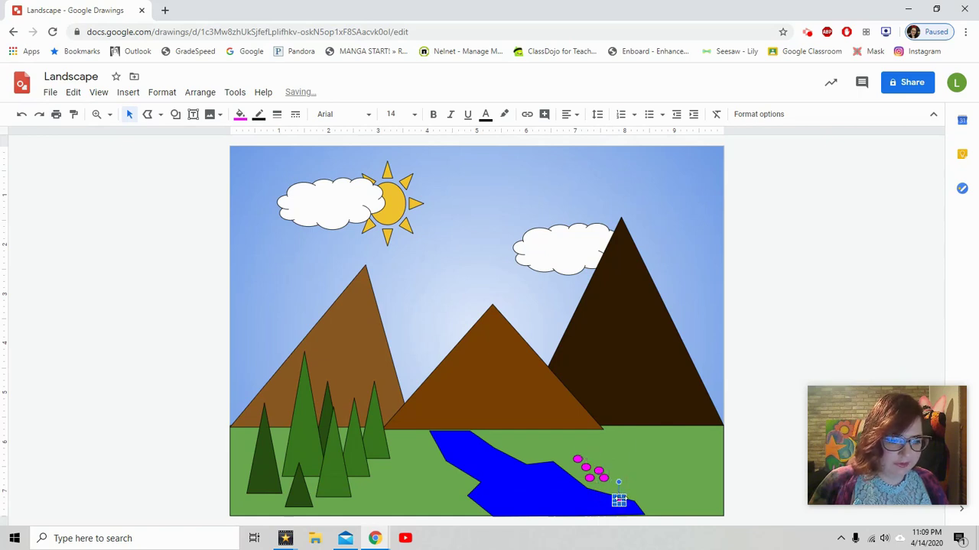
left_click_drag(593, 464, 594, 464)
left_click(649, 472)
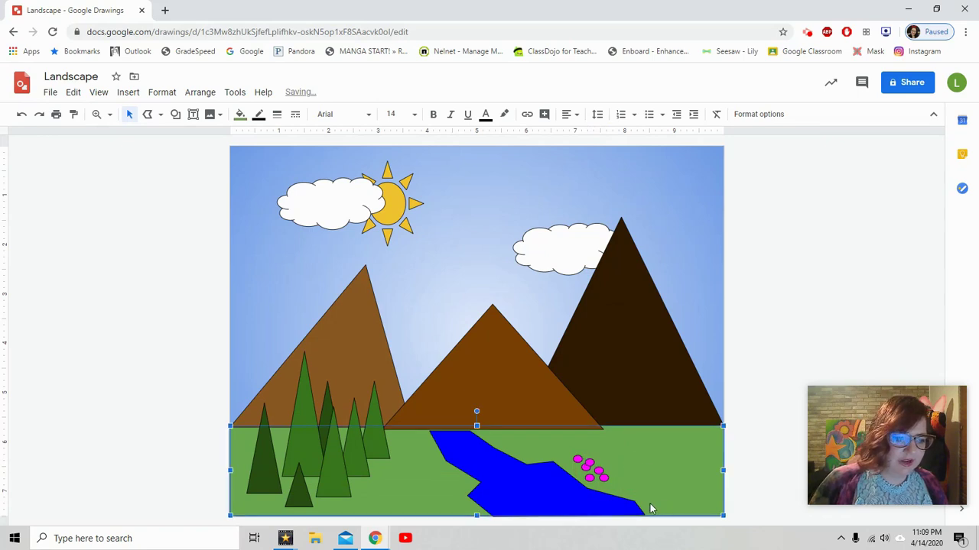
left_click(583, 466)
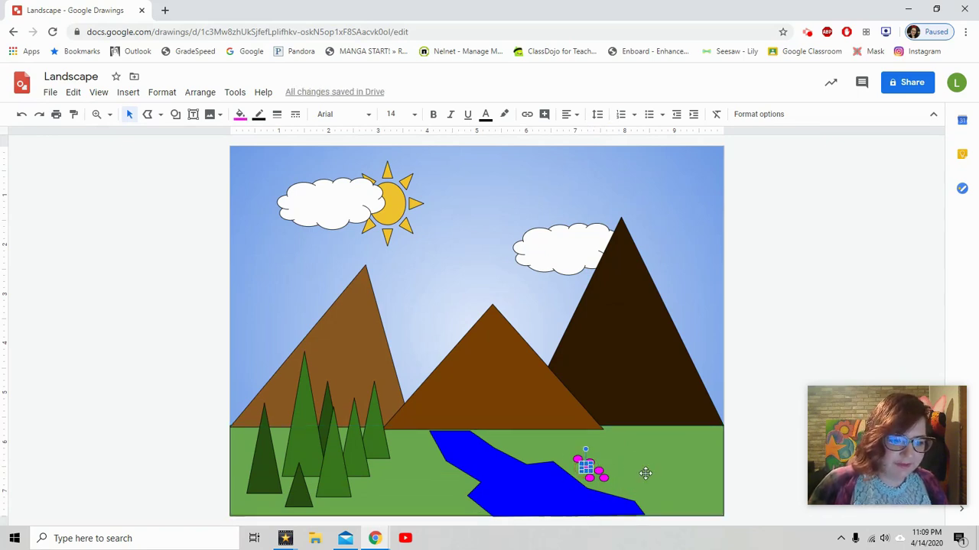
key("Left")
key("Left")
key("Left")
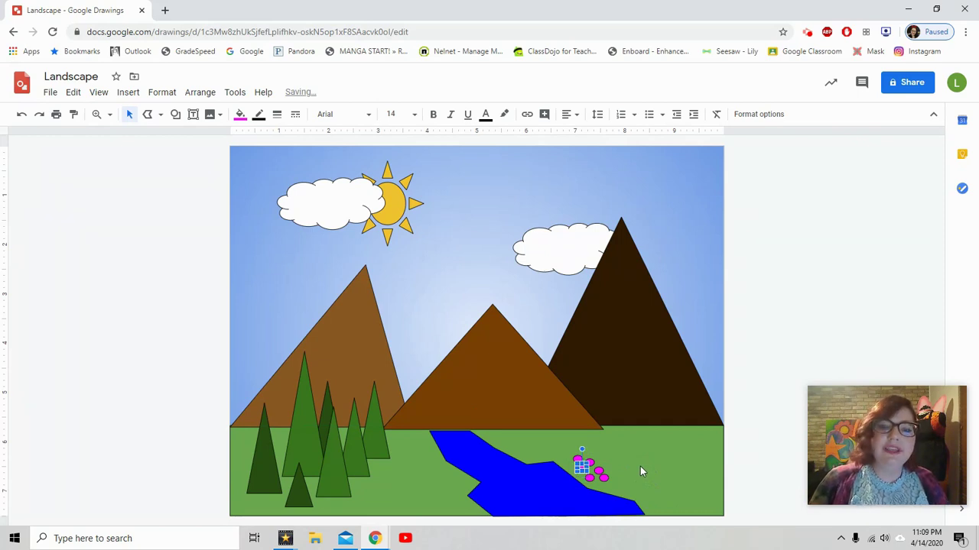
left_click(620, 454)
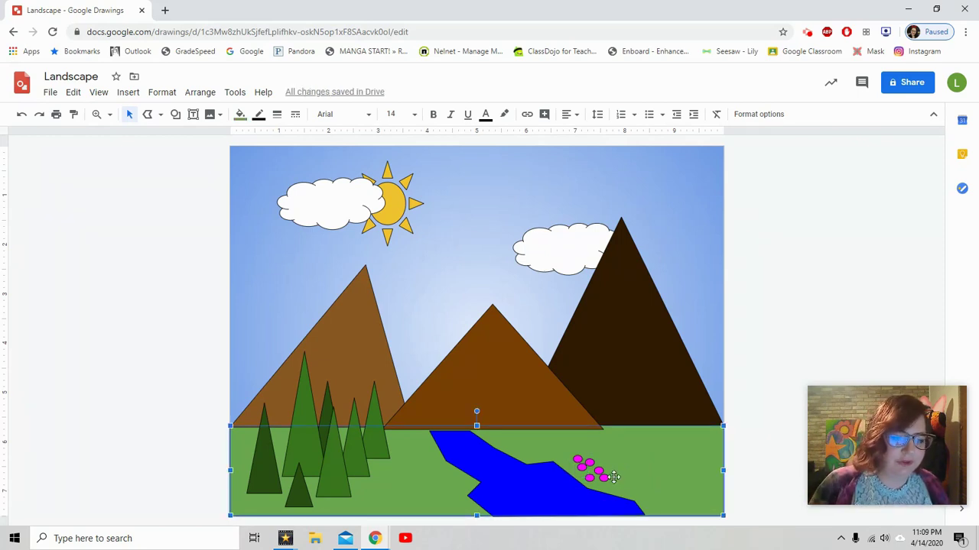
left_click(583, 468)
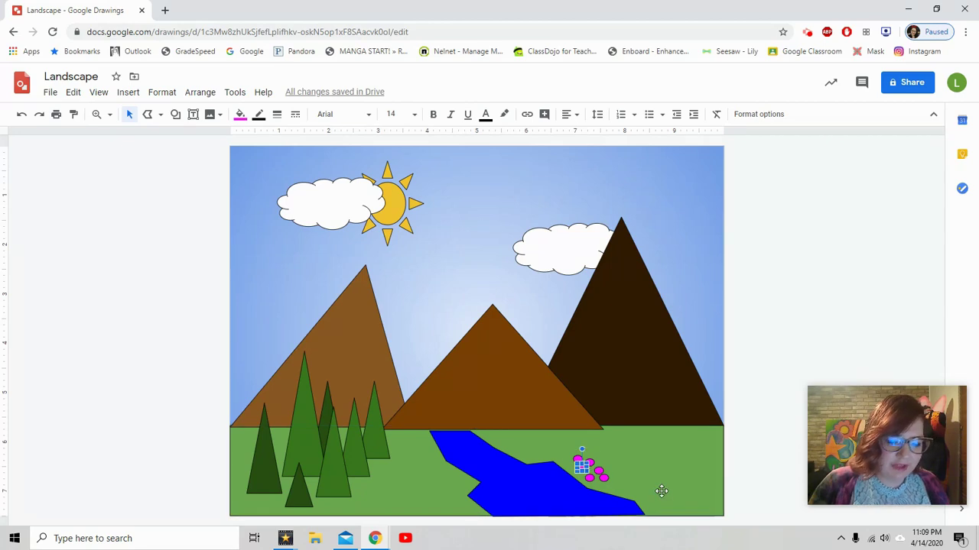
key("Left")
left_click(622, 453)
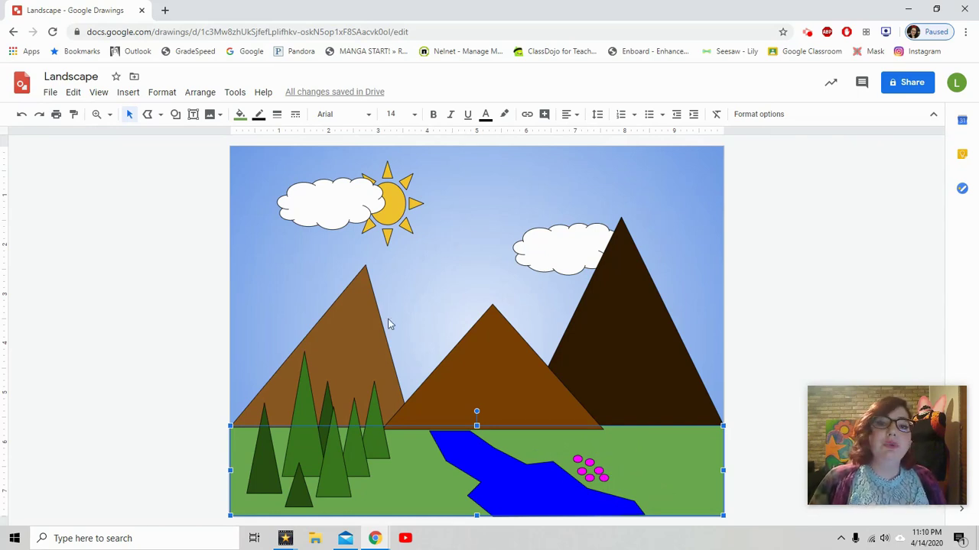
Zoom the drawing to 200% and scroll down to the flowers
left_click(112, 121)
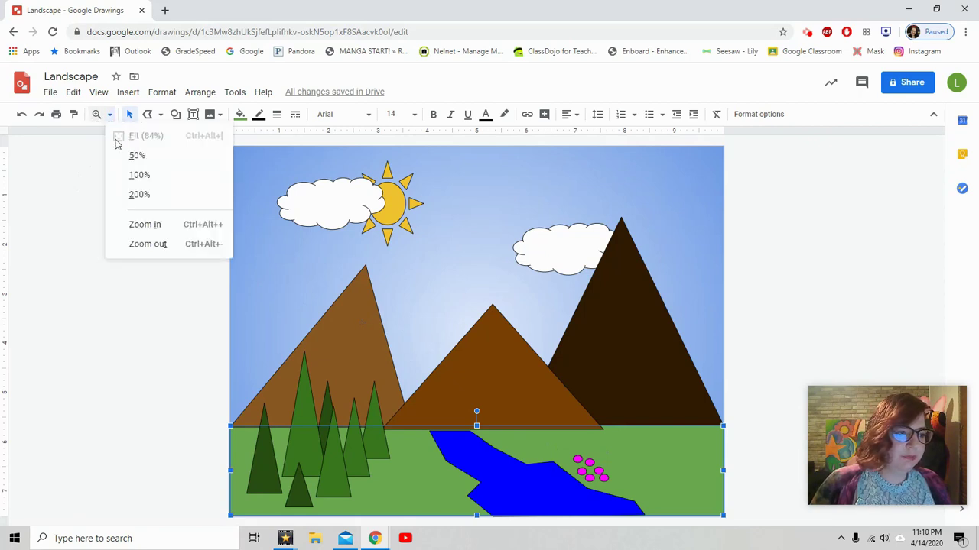
left_click(141, 195)
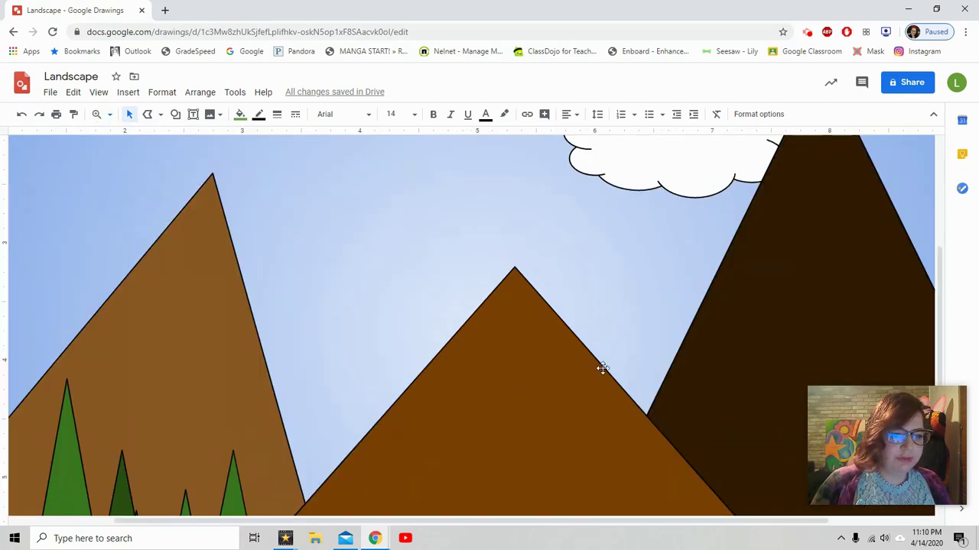
scroll(668, 426, "down", 3)
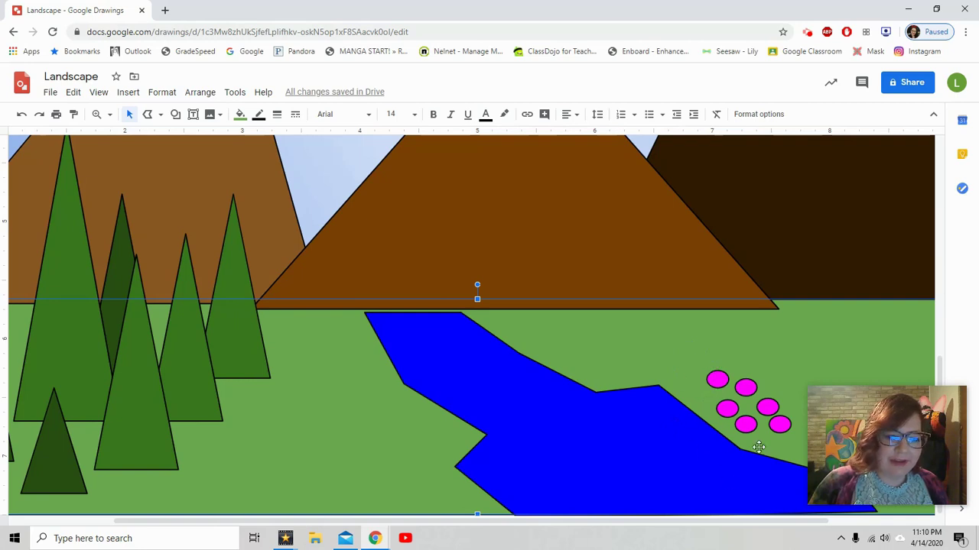
Draw thin straight stems down from each pink flower head into the grass
left_click(259, 117)
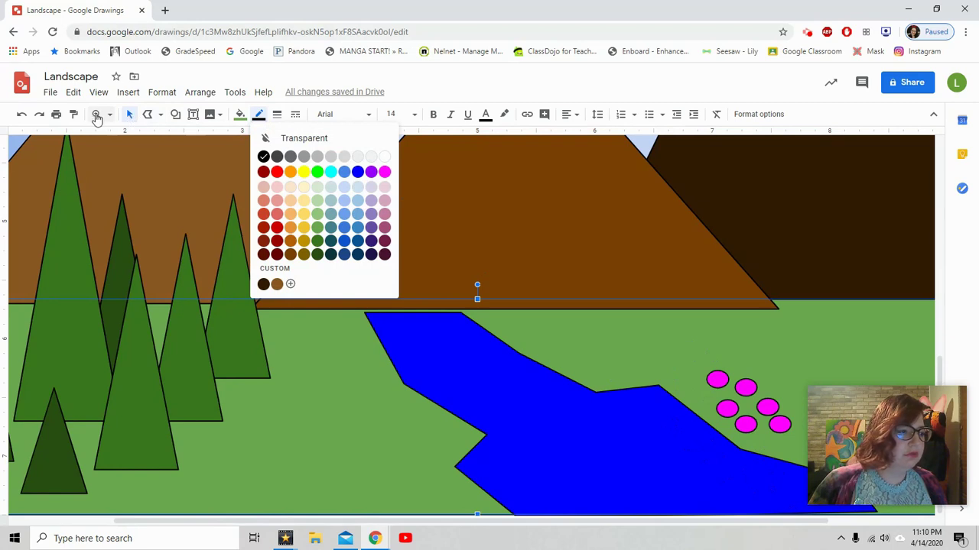
left_click(160, 115)
left_click(170, 135)
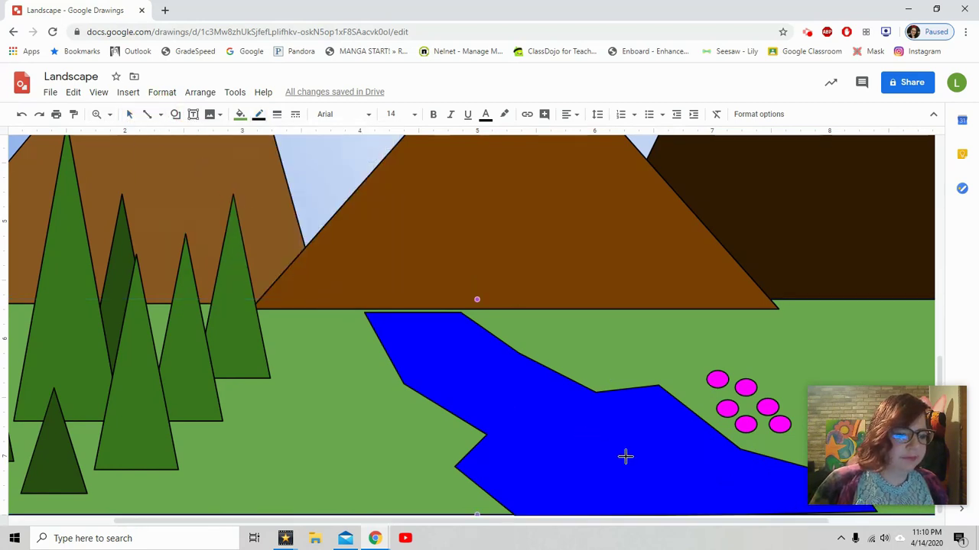
left_click_drag(717, 385, 717, 417)
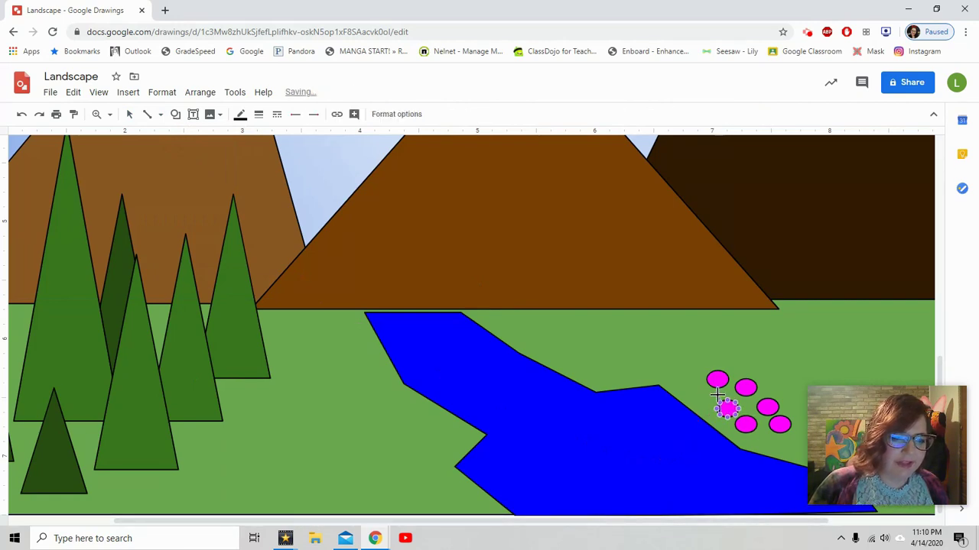
left_click(747, 392)
mouse_move(745, 423)
left_mouse_down()
mouse_move(751, 411)
mouse_move(744, 440)
left_mouse_up()
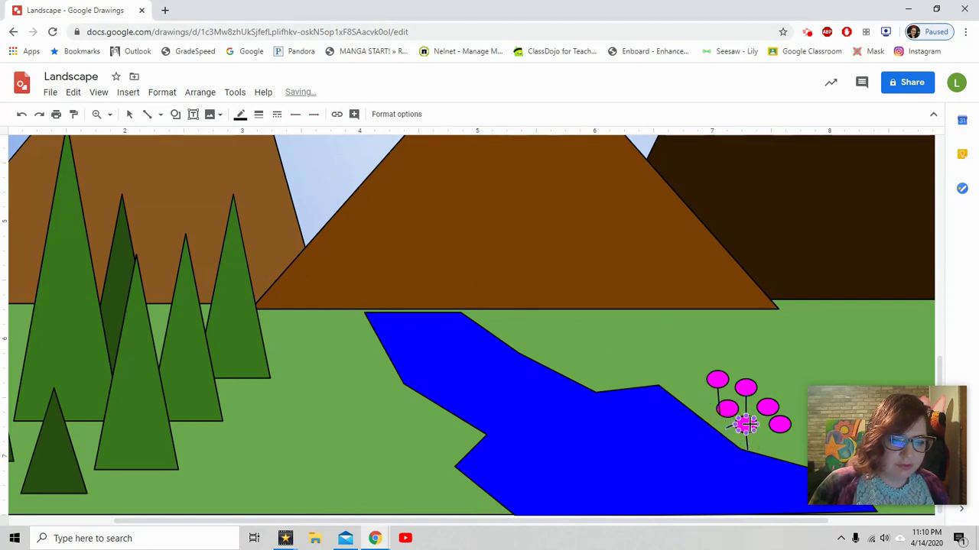
left_click(777, 421)
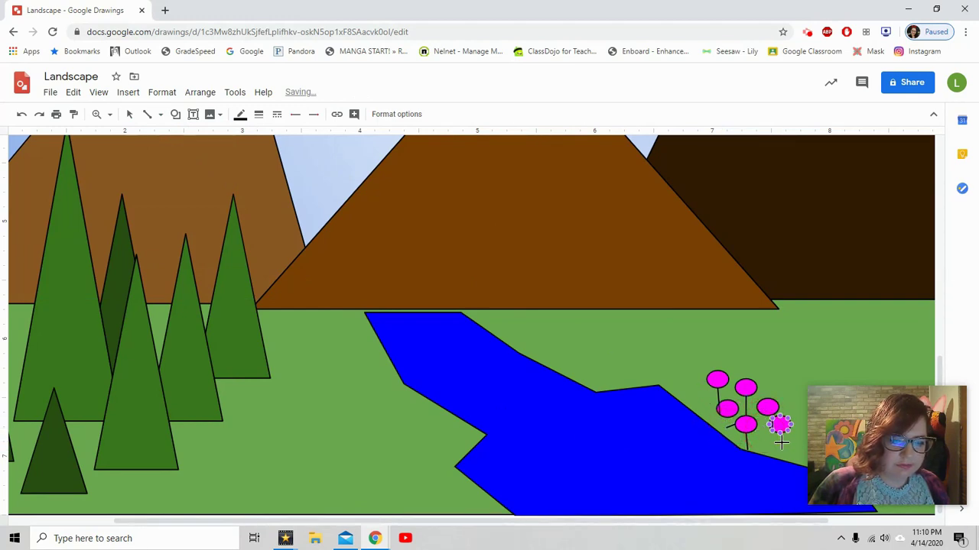
left_click_drag(770, 417, 776, 453)
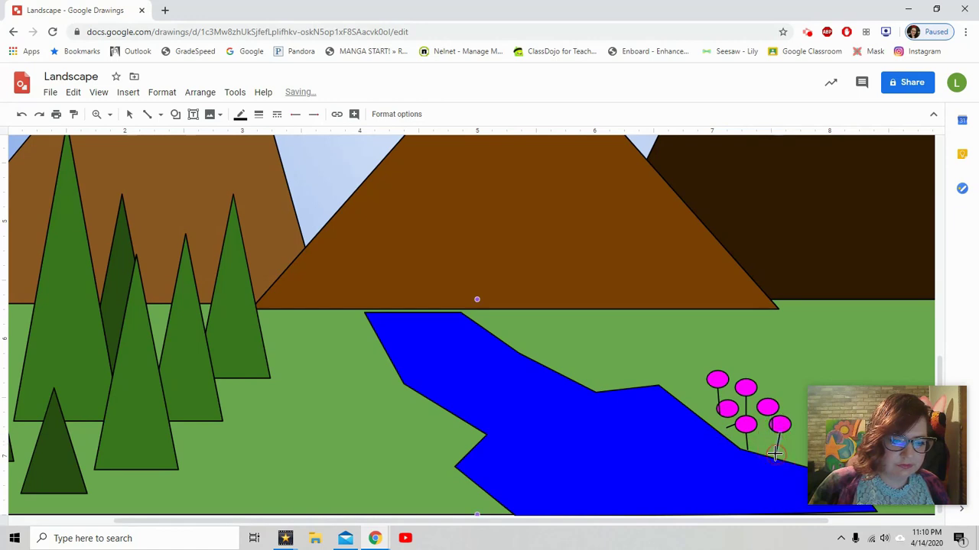
left_click(768, 415)
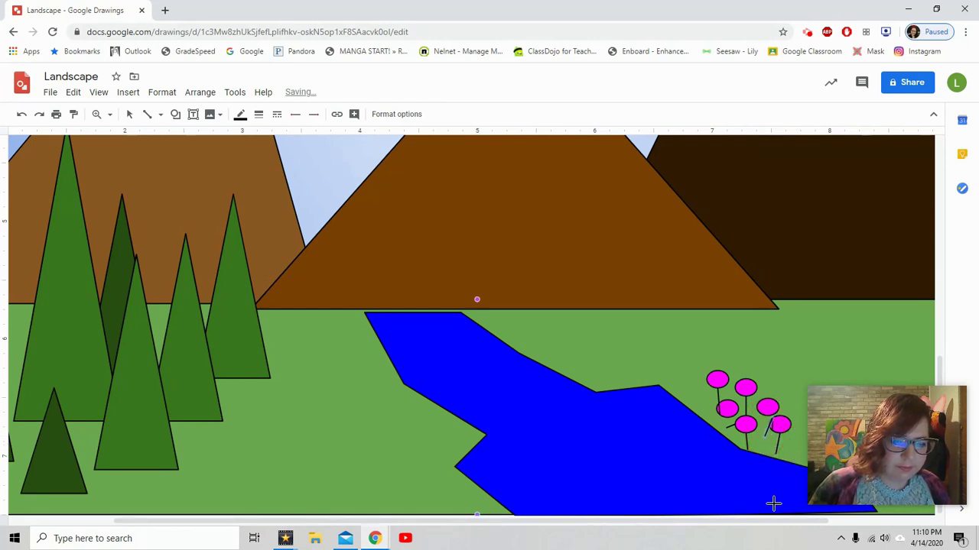
left_click_drag(763, 435, 772, 419)
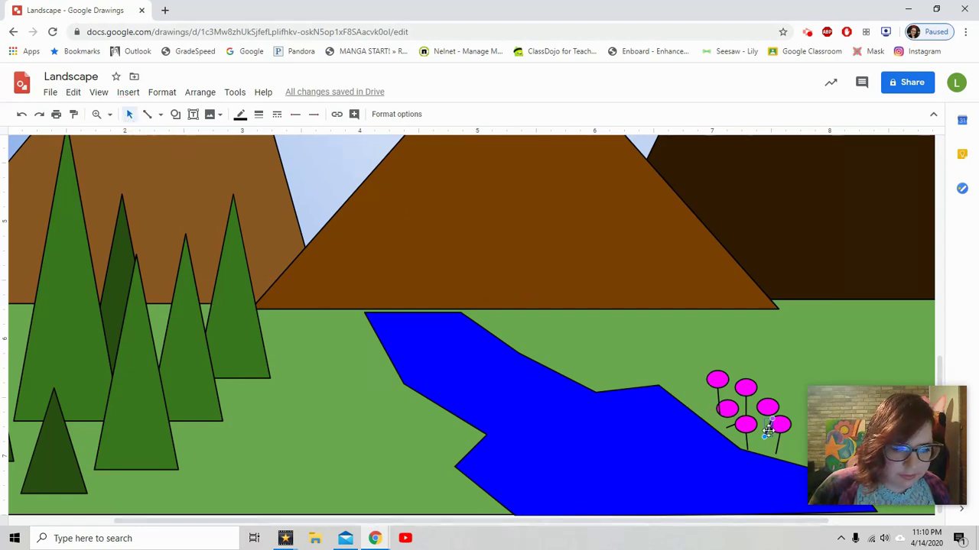
left_click_drag(771, 436, 765, 433)
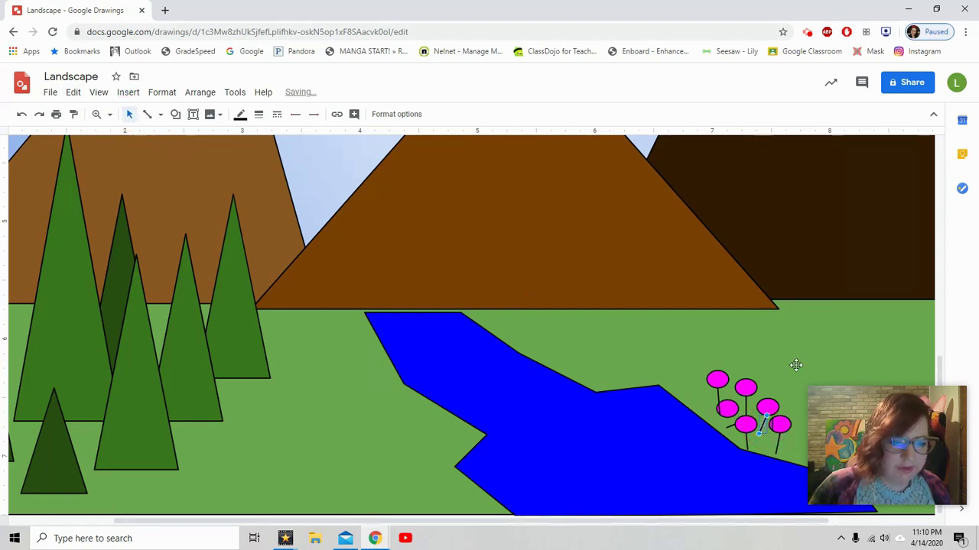
Delete the stray short line beside the flowers
left_click(729, 426)
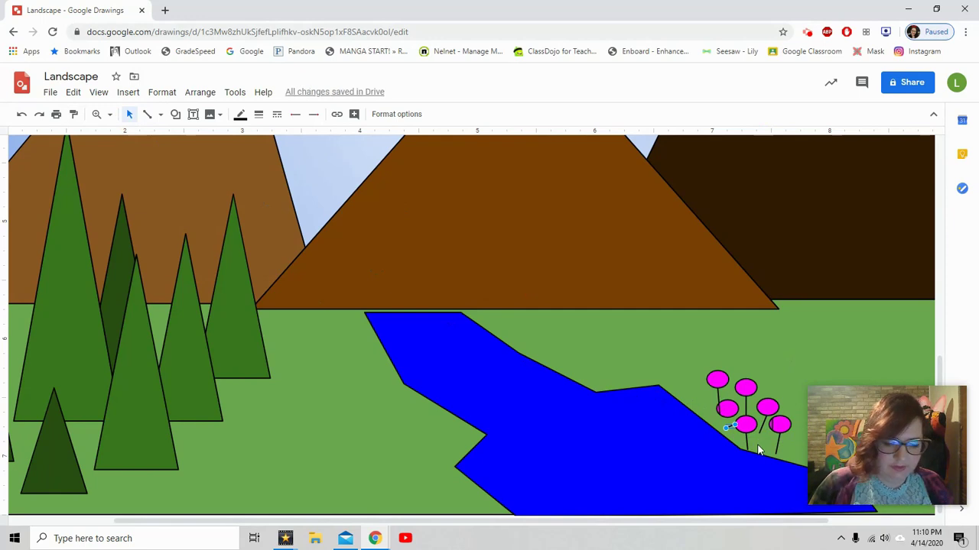
key("Delete")
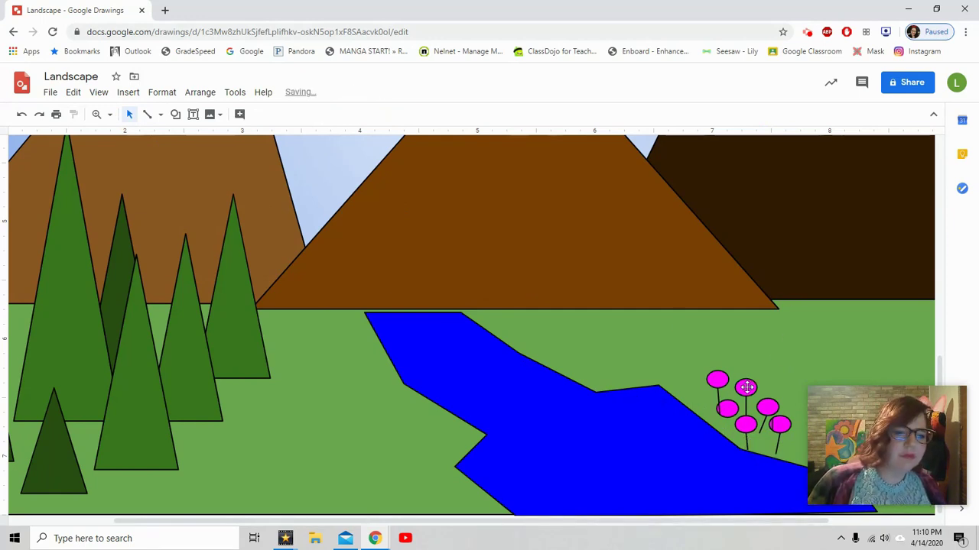
left_click(110, 115)
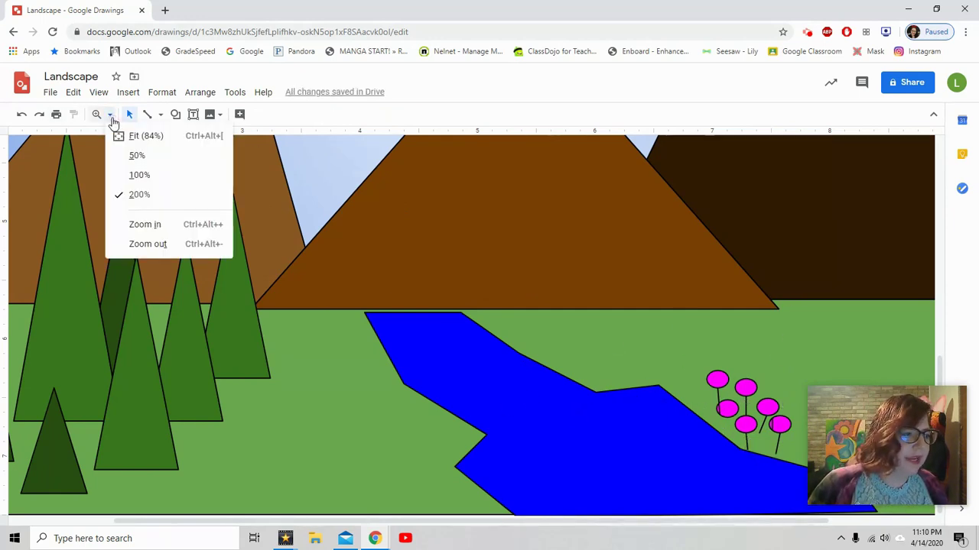
Fit the whole landscape in the window and undo the page resize to keep the original size
left_click(169, 137)
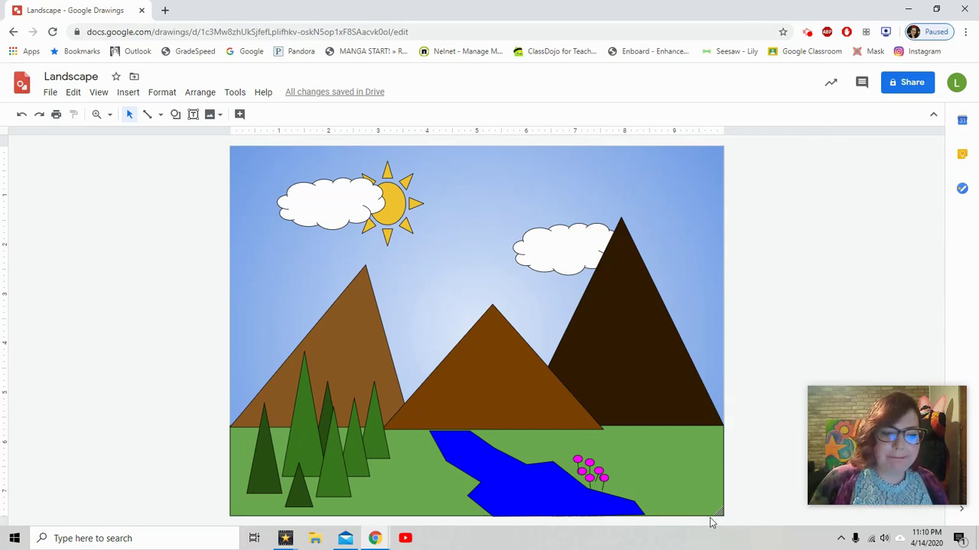
mouse_move(719, 513)
left_mouse_down()
mouse_move(763, 528)
mouse_move(691, 505)
left_mouse_up()
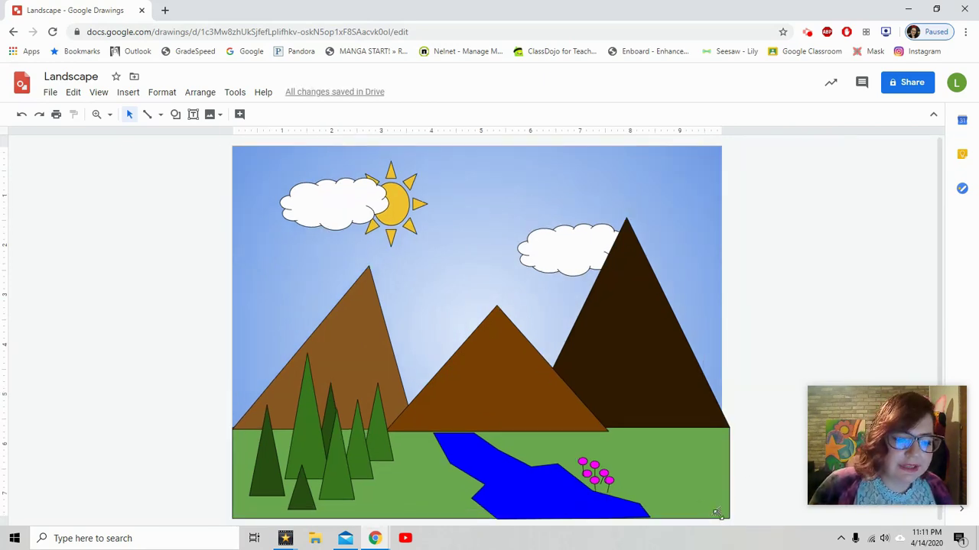
mouse_move(833, 452)
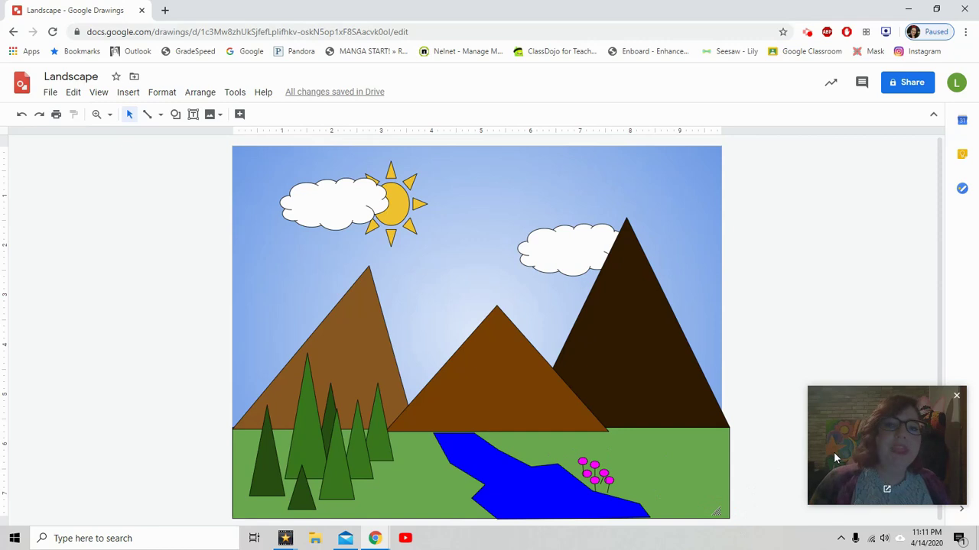
left_click(23, 120)
left_click(23, 120)
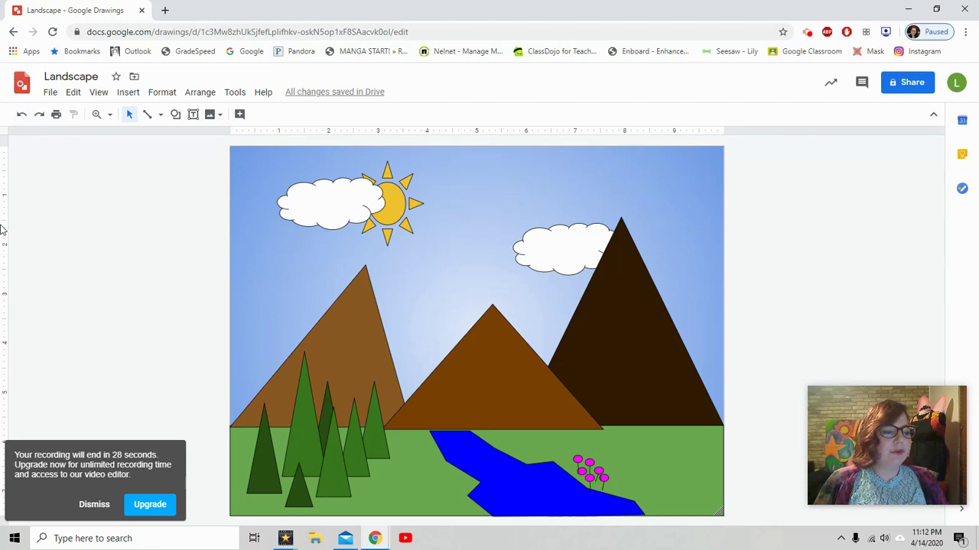
left_click(92, 508)
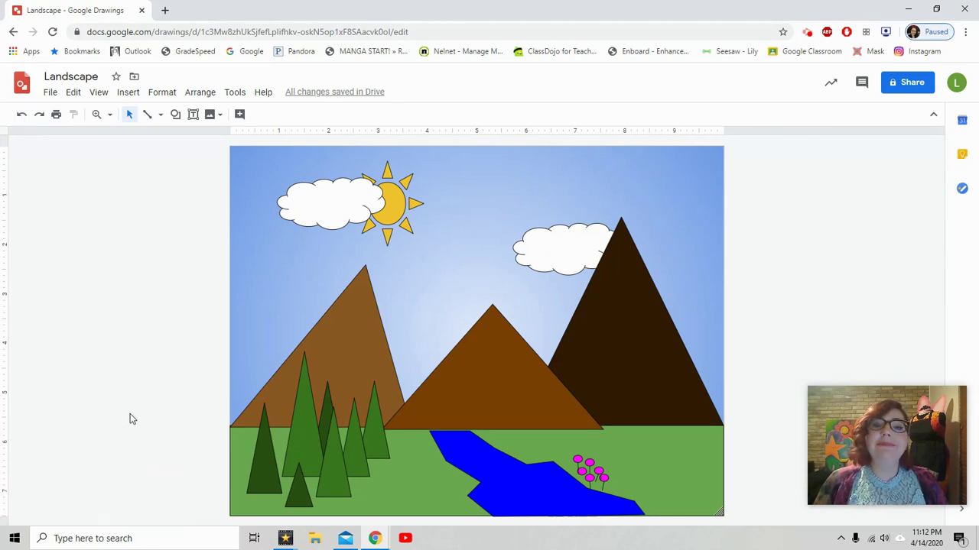